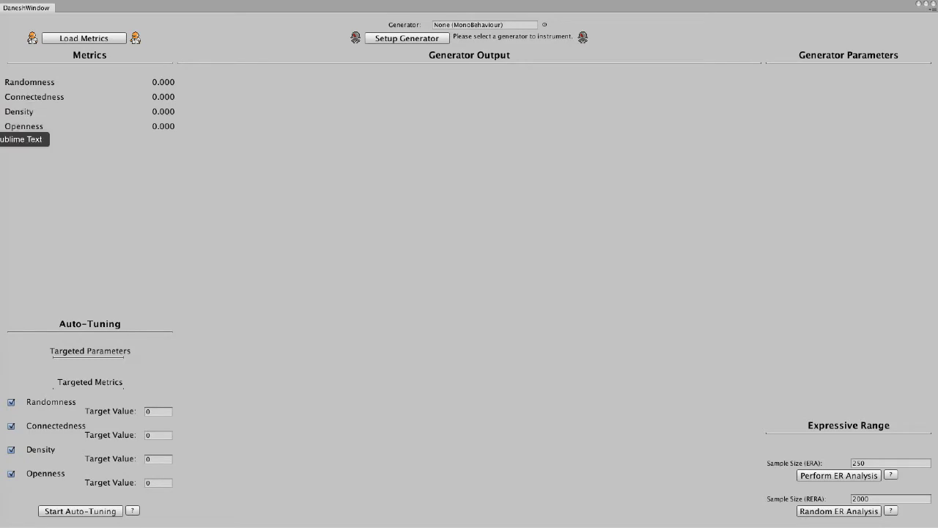
# Step: Switch to Sublime Text, show CellularAutomataGenerator.cs from its beginning, and highlight the class name in its declaration
pyautogui.click(2, 138)
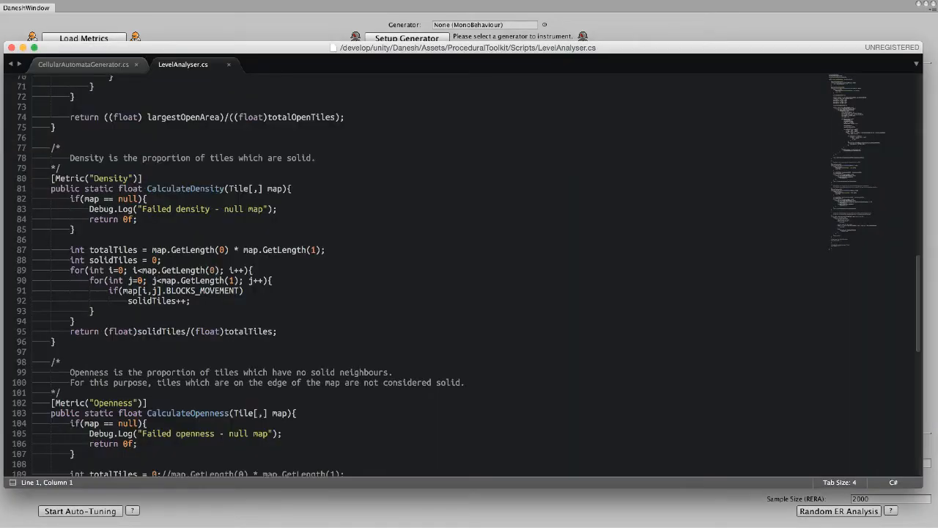
pyautogui.hotkey('ctrl', 'Tab')
pyautogui.scroll(-1, 469, 276)
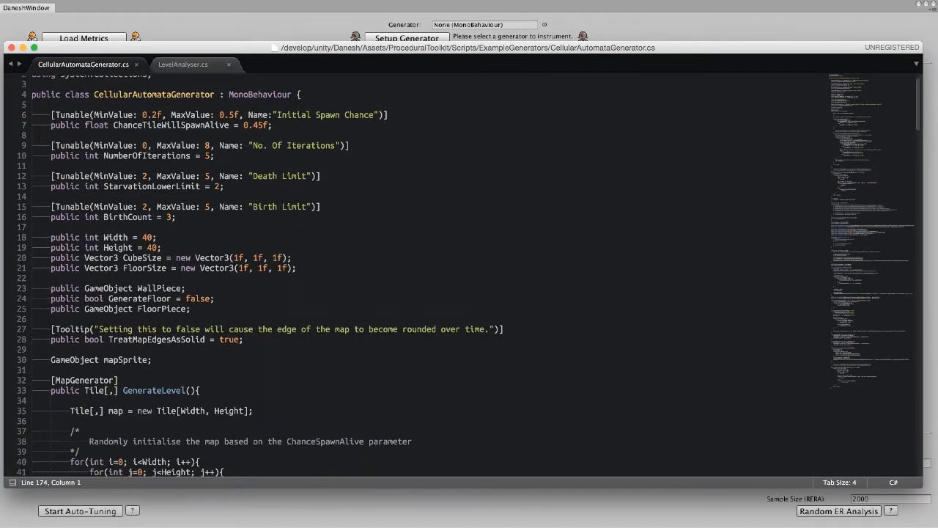
pyautogui.scroll(1, 469, 275)
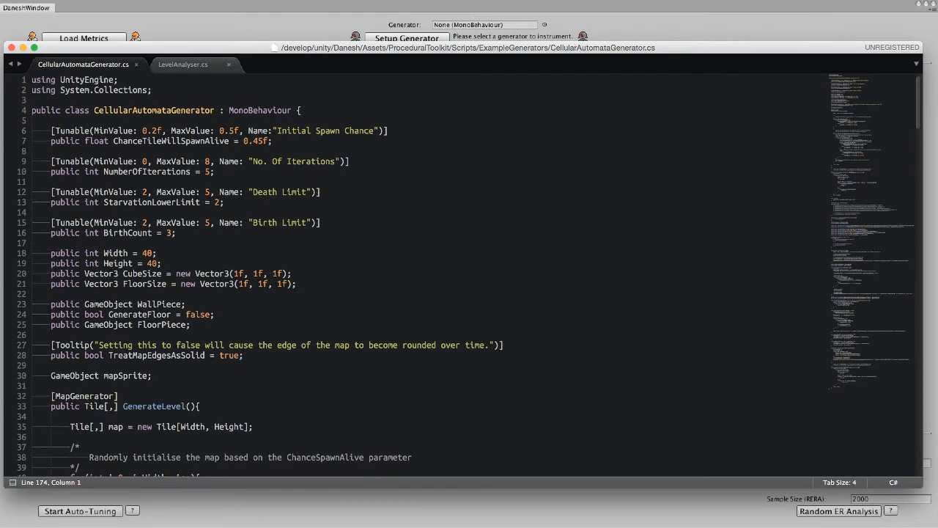
pyautogui.moveTo(94, 111); pyautogui.dragTo(215, 111)
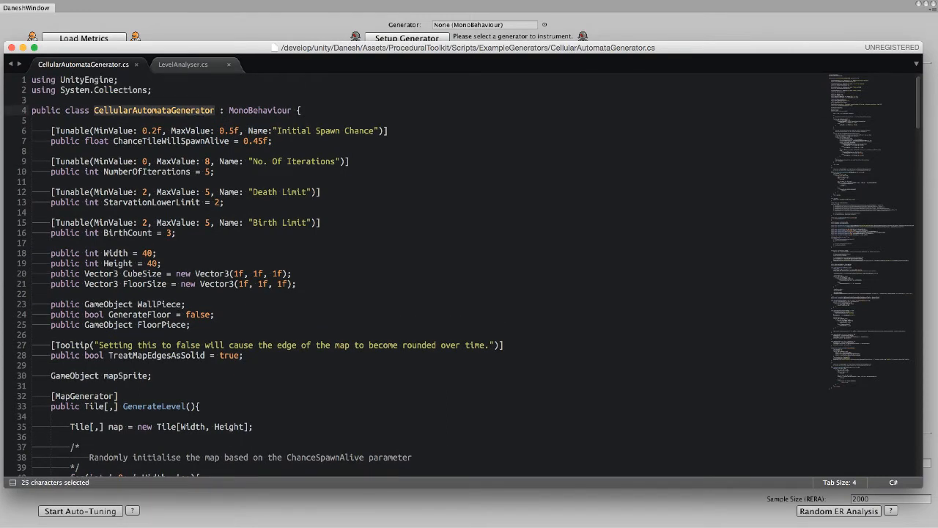
pyautogui.click(292, 273)
# Step: Read down through the generator's fields to GenerateLevel, highlighting the method name and the MapGenerator attribute above it
pyautogui.scroll(-1, 469, 276)
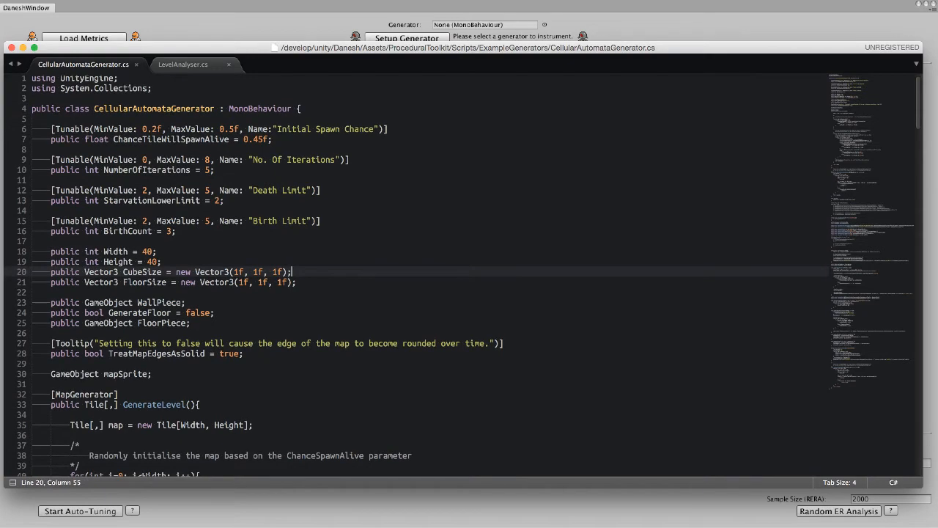
pyautogui.scroll(-1, 416, 275)
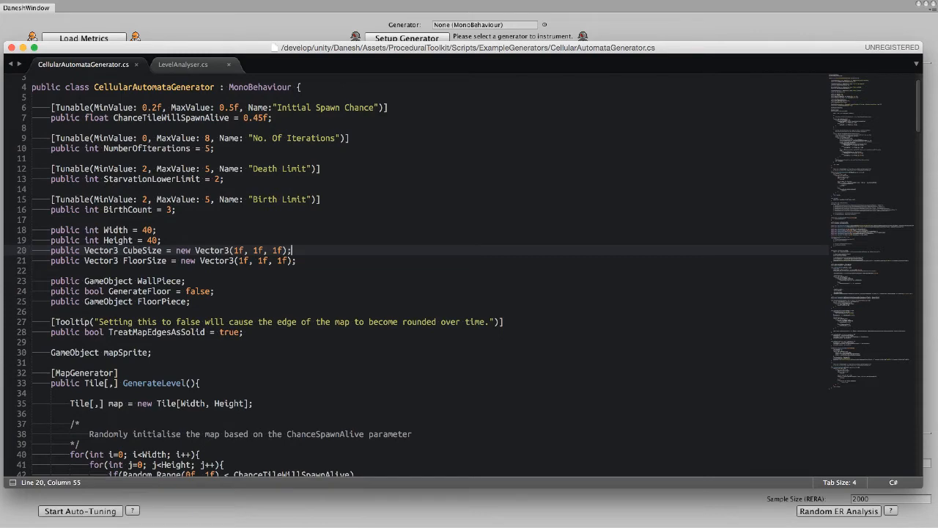
pyautogui.scroll(-2, 416, 276)
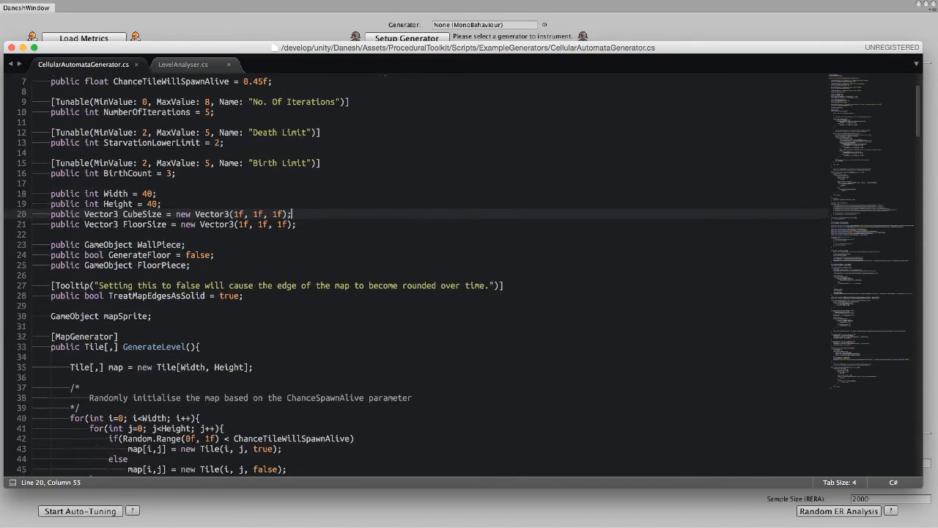
pyautogui.scroll(-1, 417, 276)
pyautogui.scroll(-3, 416, 276)
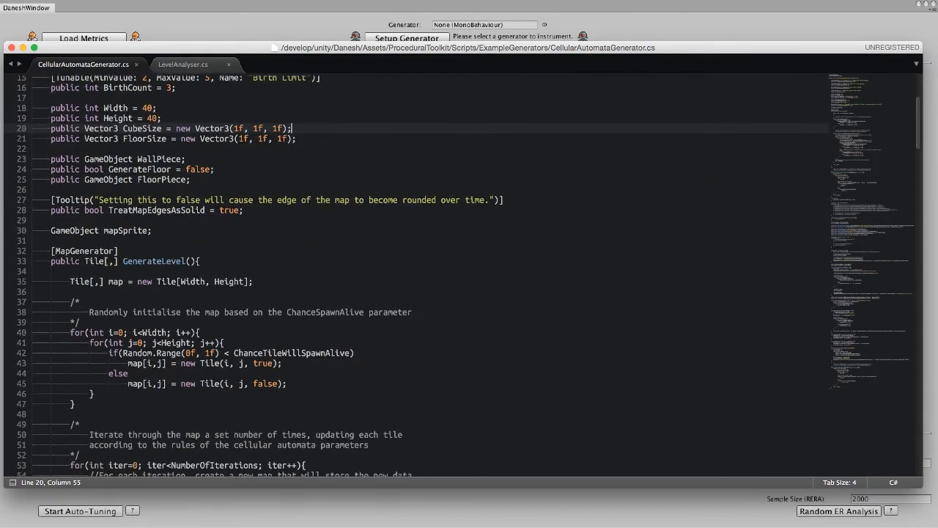
pyautogui.scroll(-3, 416, 276)
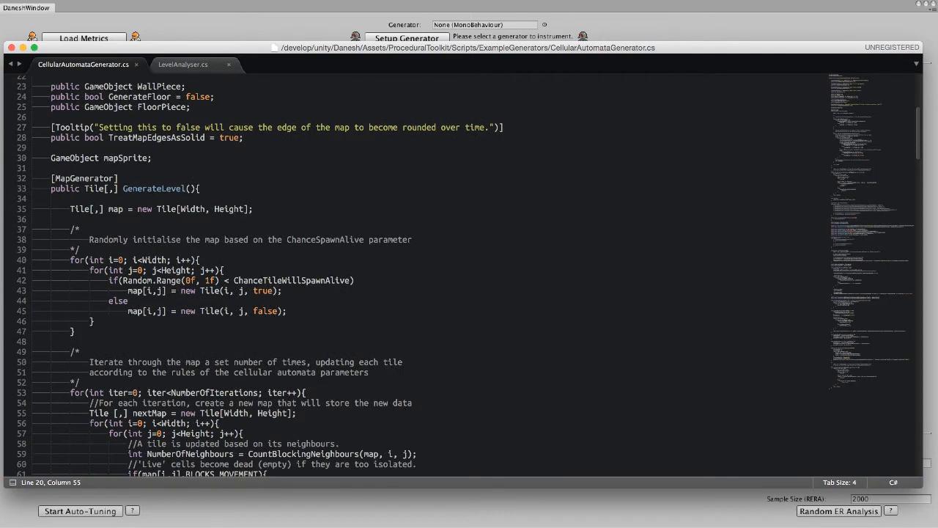
pyautogui.scroll(-2, 417, 275)
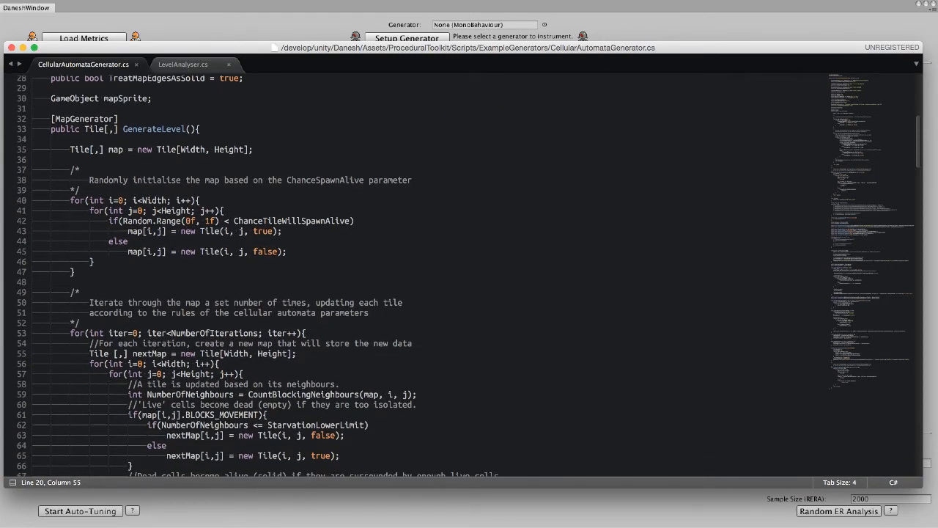
pyautogui.moveTo(123, 129); pyautogui.dragTo(196, 129)
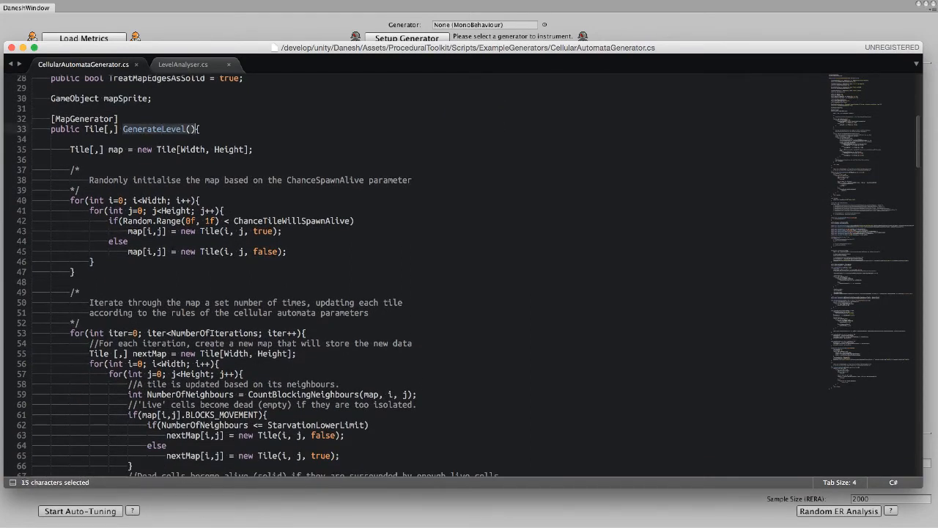
pyautogui.moveTo(118, 118); pyautogui.dragTo(51, 119)
pyautogui.click(51, 129)
pyautogui.click(49, 108)
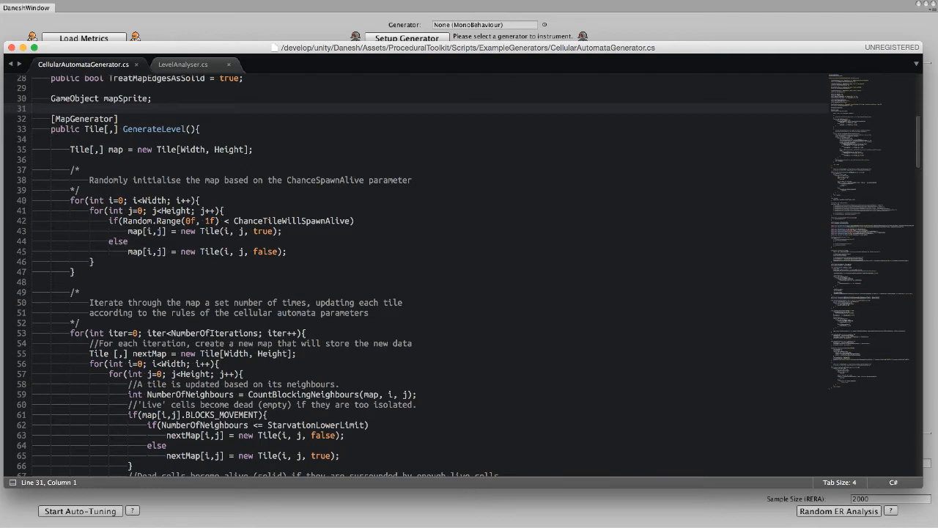
# Step: Examine the map initialisation and iteration loops inside GenerateLevel, then return to highlight the [MapGenerator] line
pyautogui.scroll(2, 417, 276)
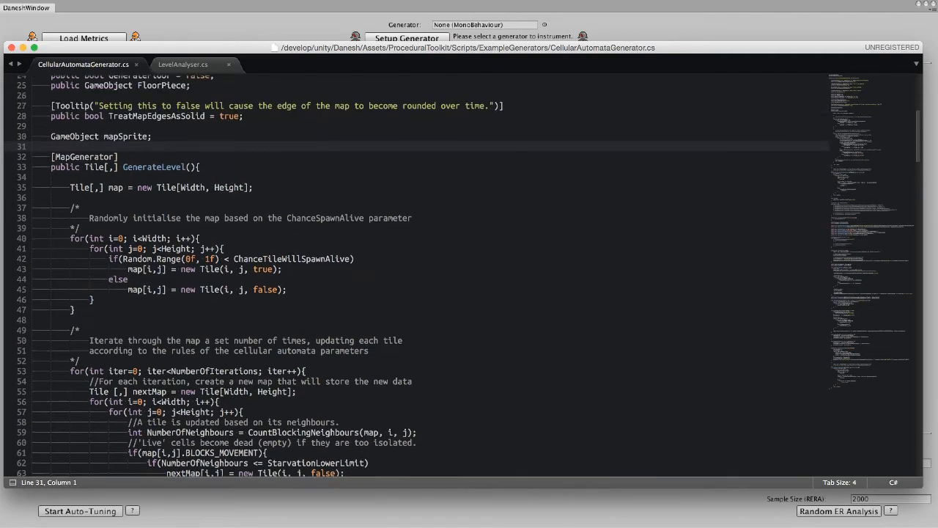
pyautogui.scroll(-4, 417, 276)
pyautogui.moveTo(71, 150); pyautogui.dragTo(165, 374)
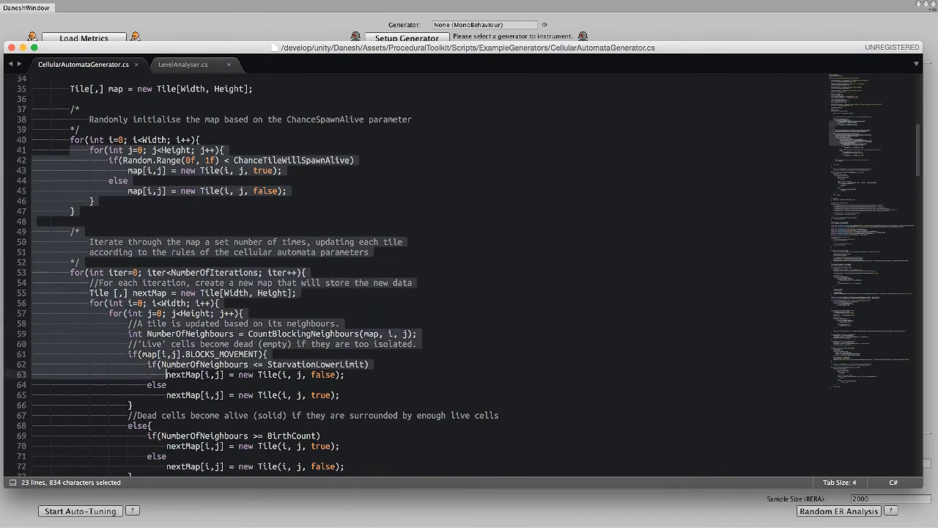
pyautogui.click(166, 374)
pyautogui.scroll(5, 166, 374)
pyautogui.scroll(2, 417, 276)
pyautogui.moveTo(118, 257); pyautogui.dragTo(51, 257)
pyautogui.scroll(-1, 252, 276)
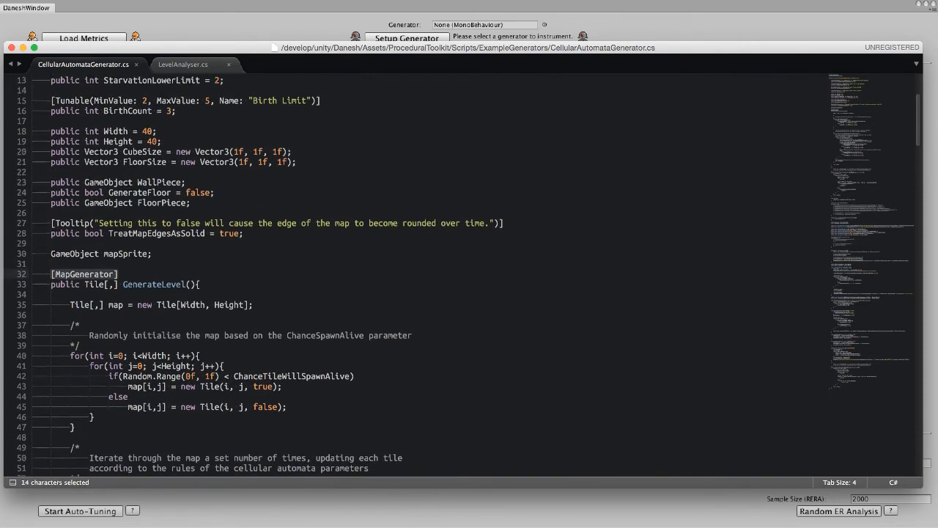
pyautogui.click(31, 215)
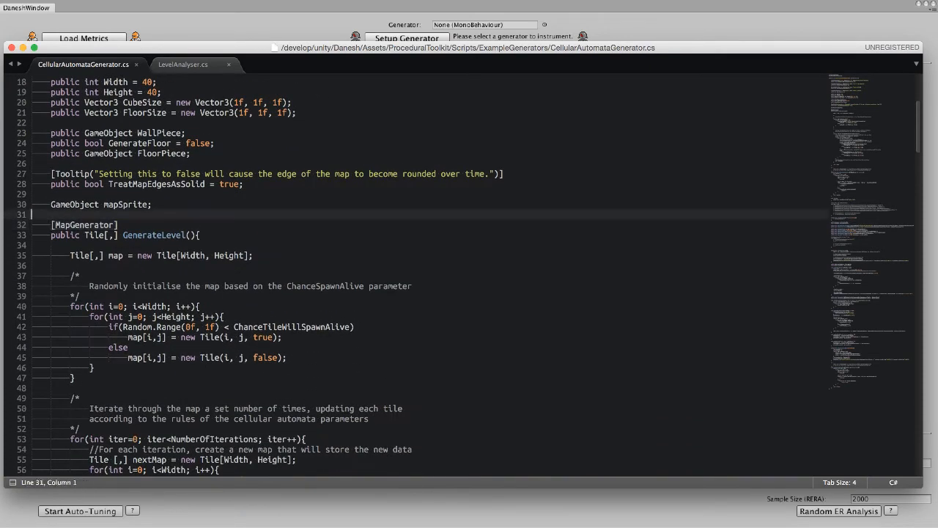
# Step: Switch back to the Danesh window, find "cag" to assign CAGenerator as the generator, and set it up
pyautogui.press('super+Tab')
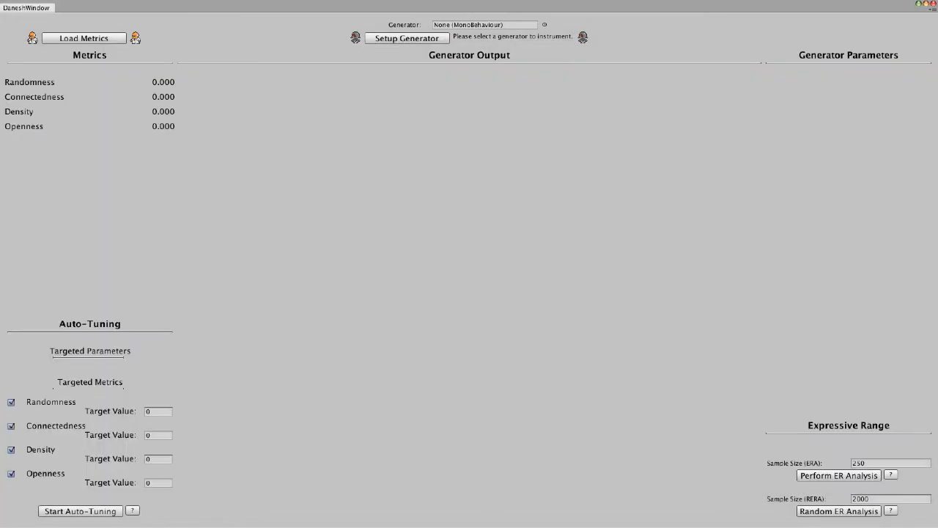
pyautogui.write('cag')
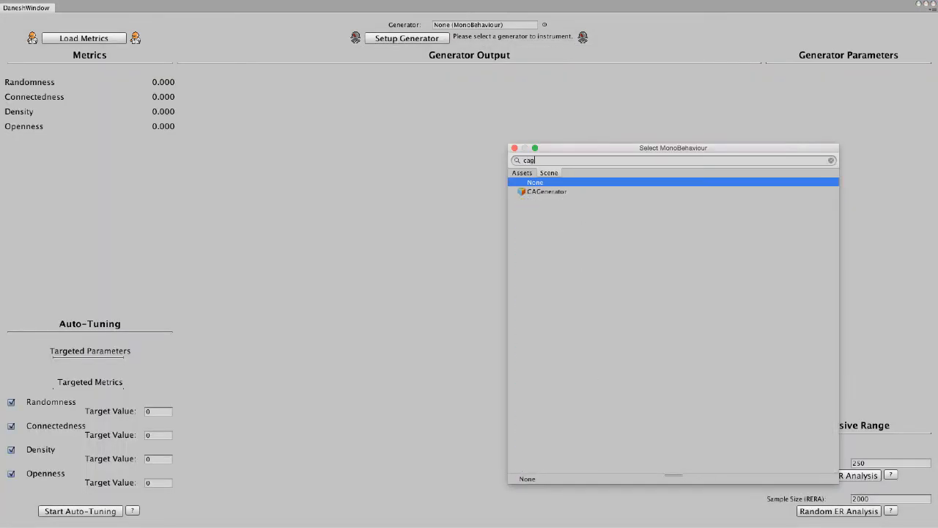
pyautogui.click(546, 192)
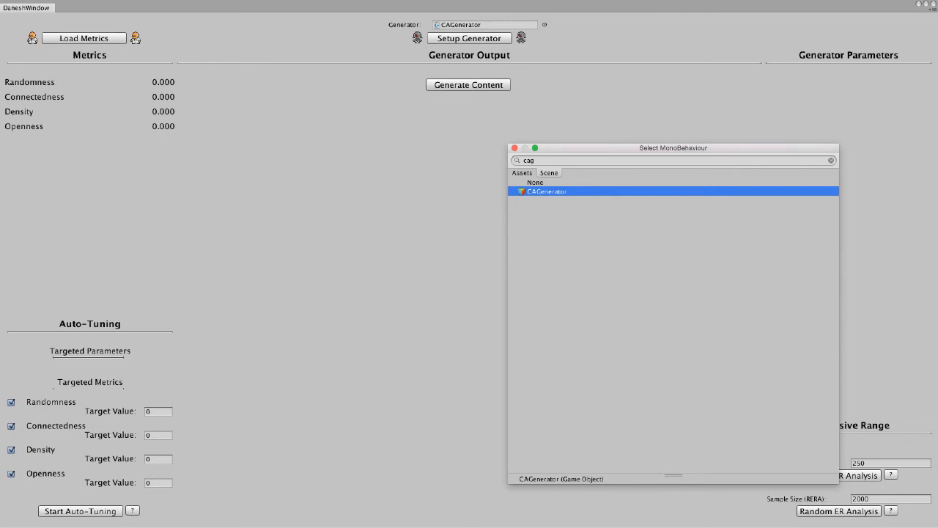
pyautogui.press('Return')
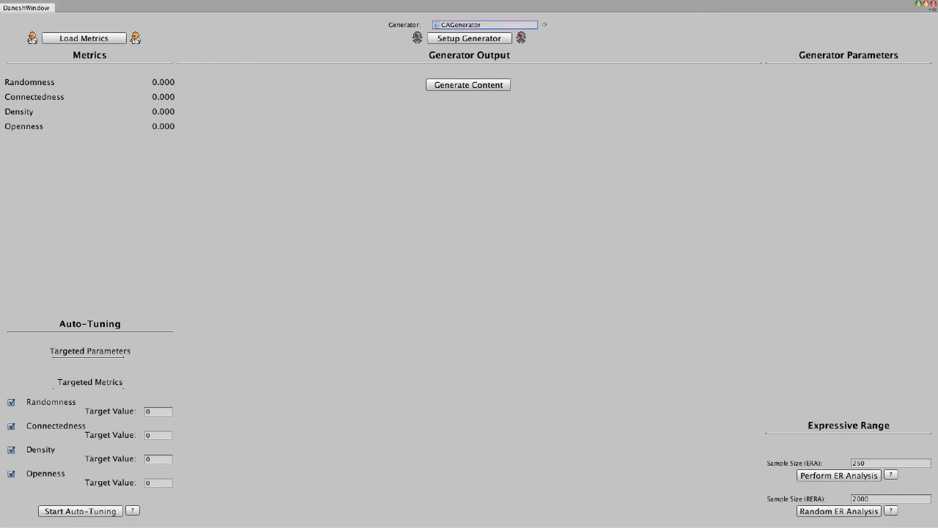
pyautogui.click(469, 38)
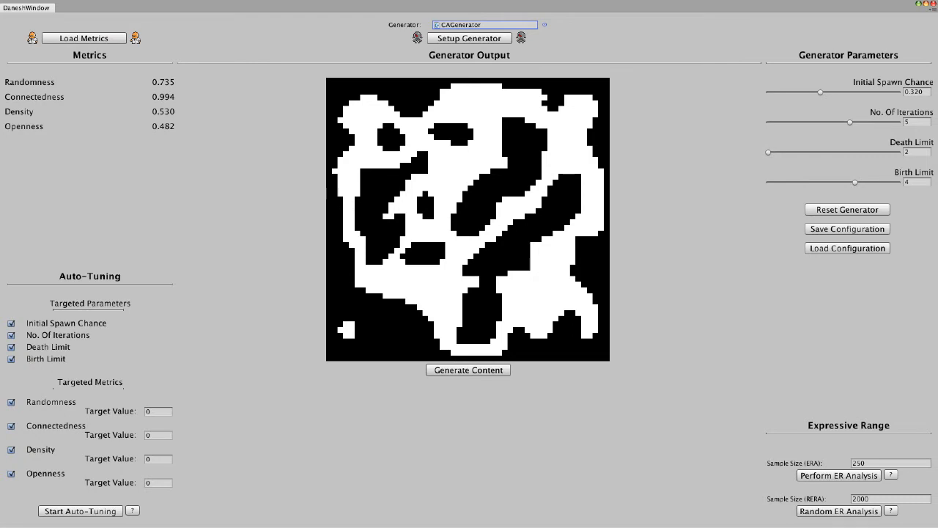
# Step: Generate new map content five times in a row with the current generator parameters
pyautogui.click(468, 370)
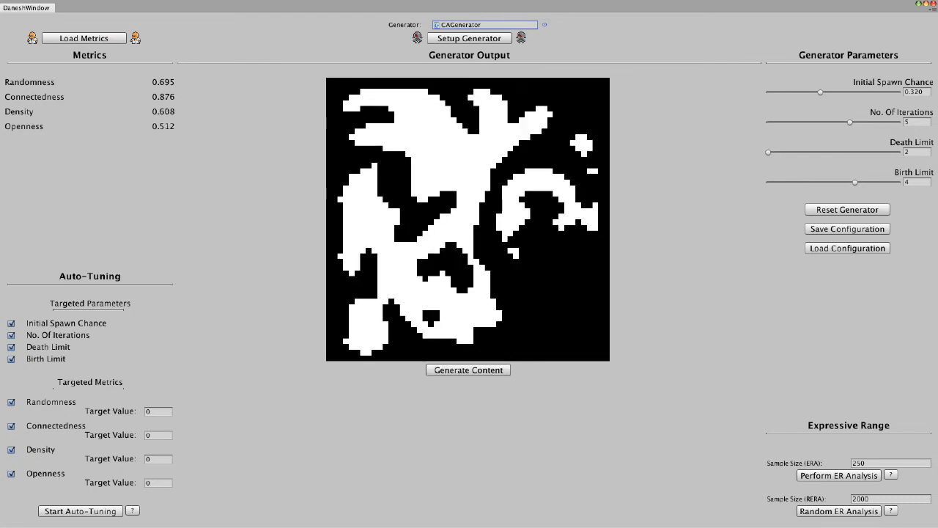
pyautogui.click(468, 370)
pyautogui.click(468, 370)
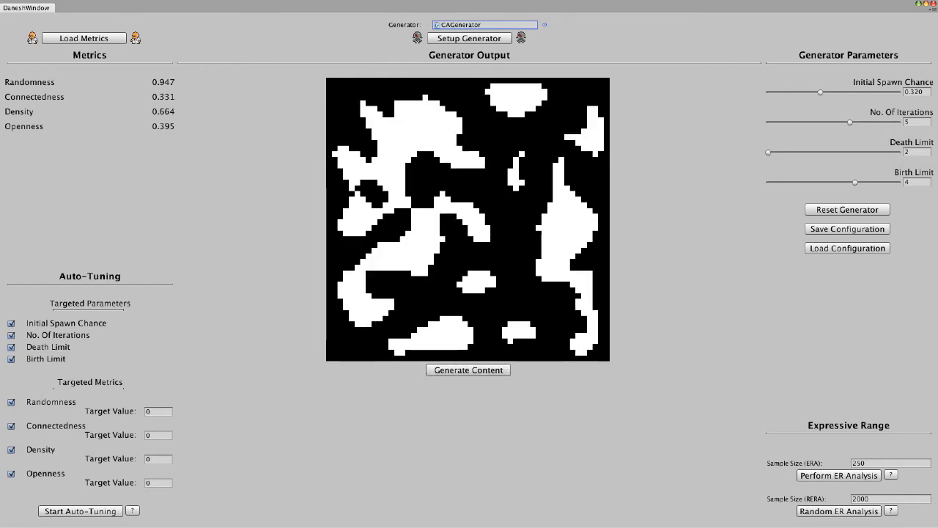
pyautogui.click(468, 370)
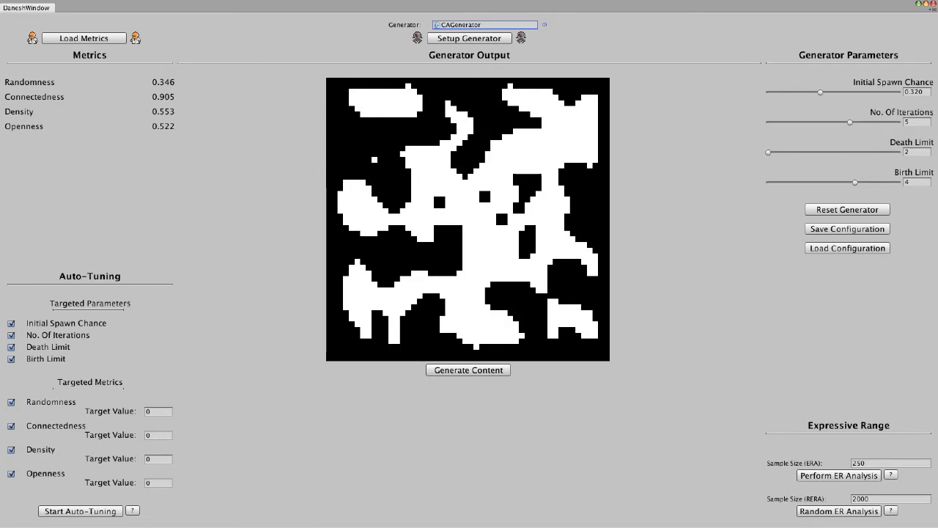
pyautogui.click(468, 370)
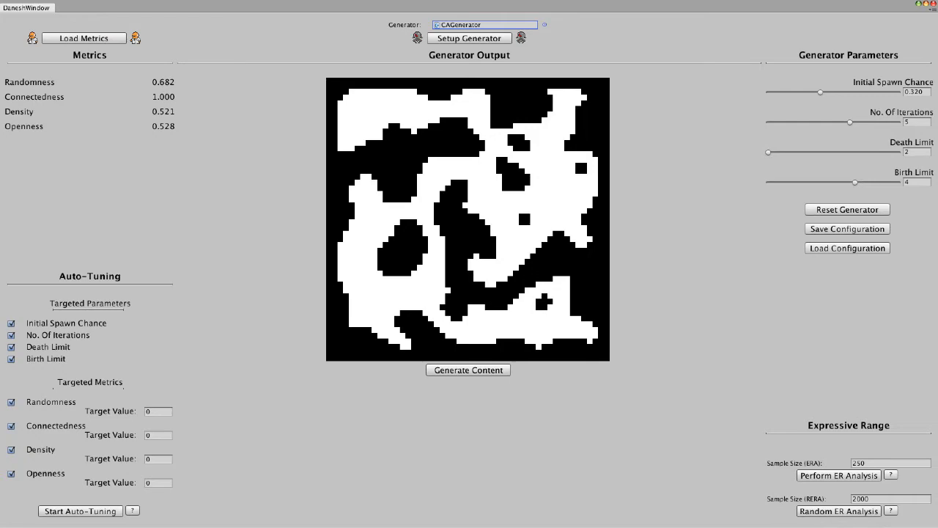
# Step: Switch to Sublime Text and highlight the ChanceTileWillSpawnAlive field declaration near the start of CellularAutomataGenerator.cs
pyautogui.press('super+Tab')
pyautogui.scroll(4, 417, 277)
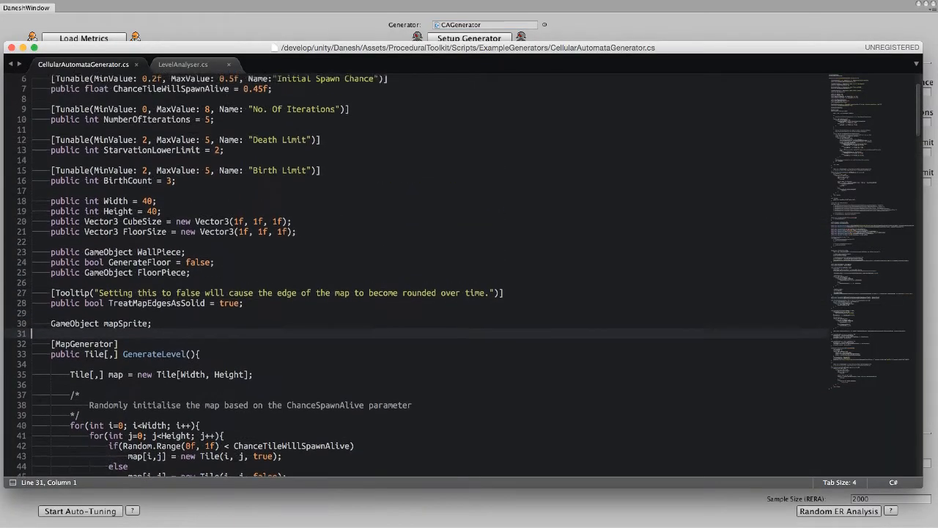
pyautogui.scroll(2, 417, 275)
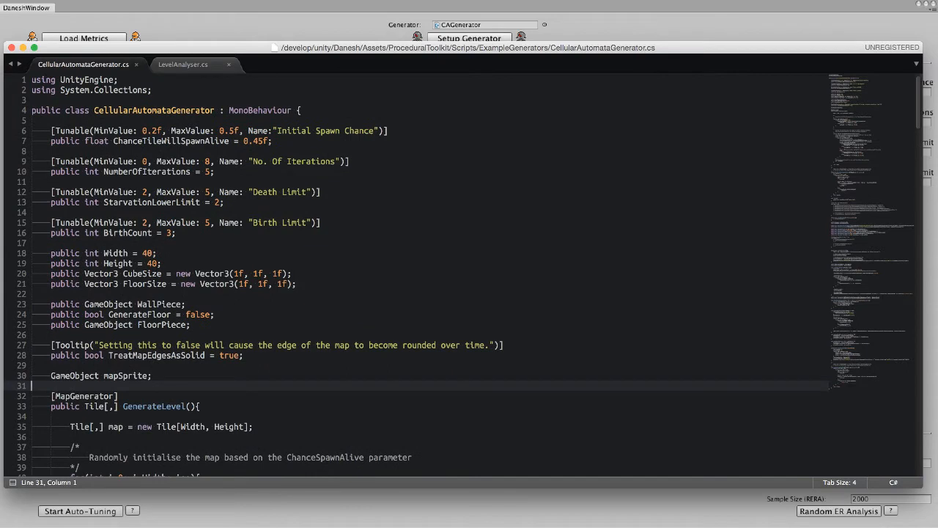
pyautogui.moveTo(51, 140); pyautogui.dragTo(272, 140)
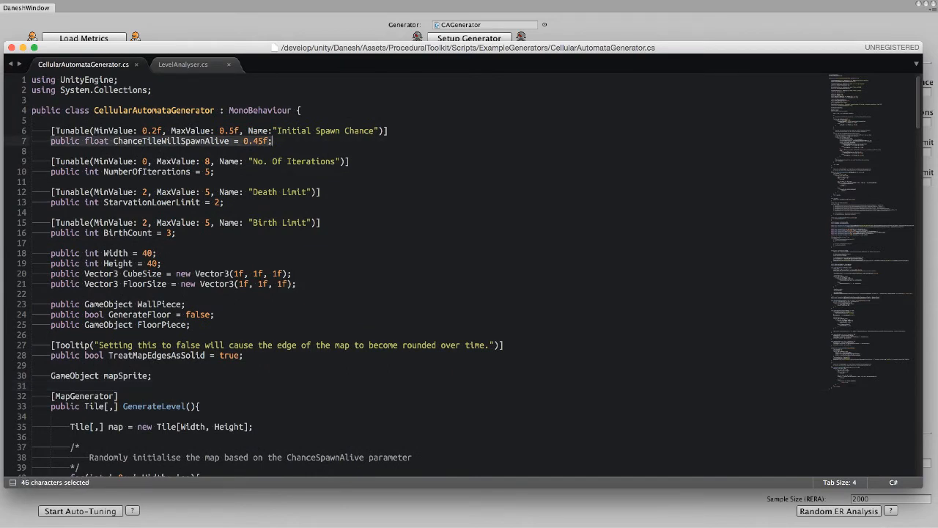
pyautogui.click(271, 141)
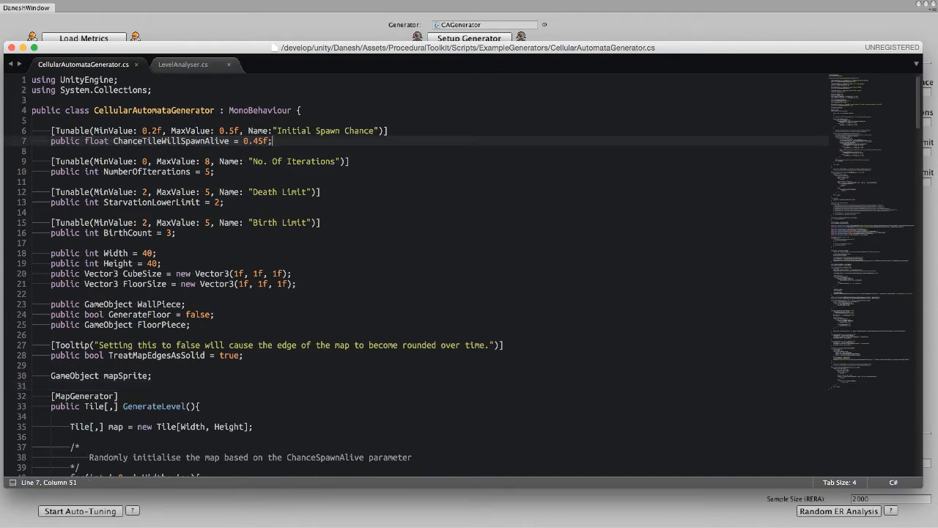
pyautogui.moveTo(272, 140); pyautogui.dragTo(50, 141)
pyautogui.click(272, 141)
# Step: Examine the Tunable attribute on ChanceTileWillSpawnAlive alongside MapGenerator, highlighting its Name argument "Initial Spawn Chance"
pyautogui.moveTo(388, 131); pyautogui.dragTo(50, 131)
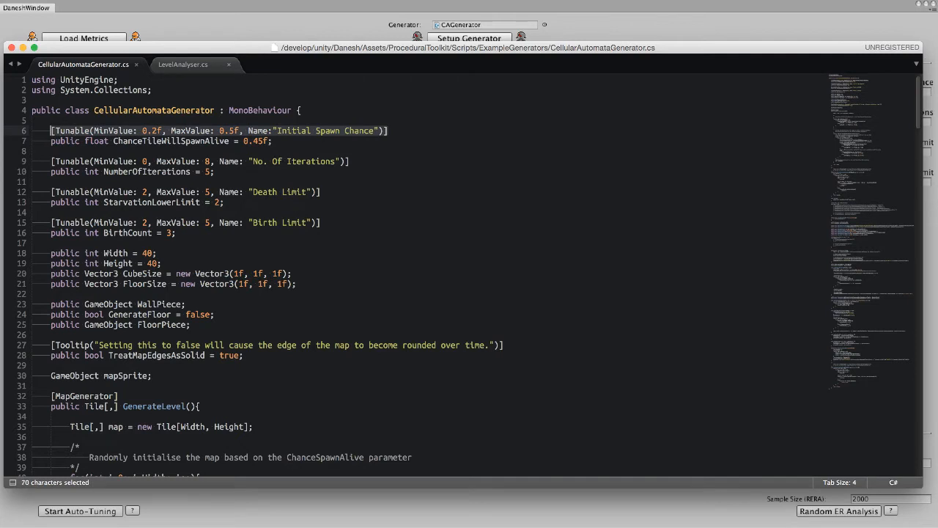
pyautogui.click(50, 131)
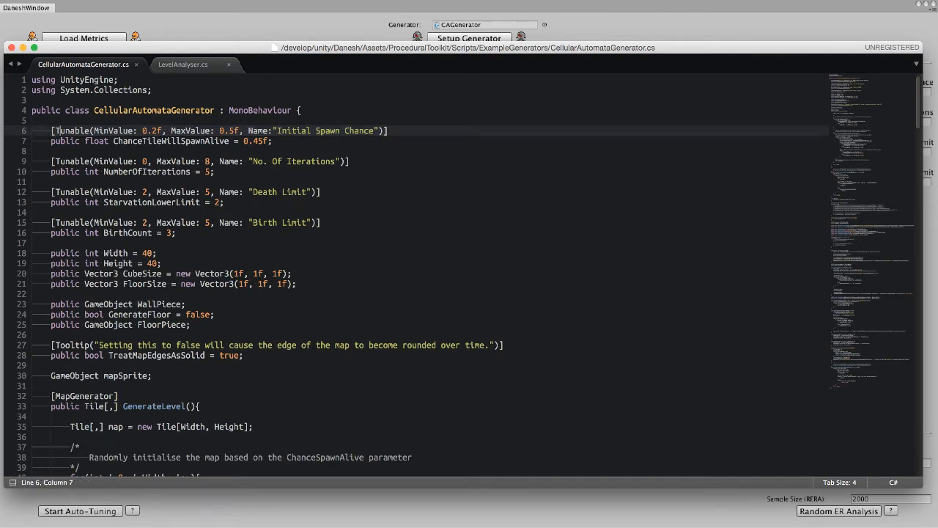
pyautogui.moveTo(50, 396); pyautogui.dragTo(119, 395)
pyautogui.moveTo(50, 130); pyautogui.dragTo(389, 132)
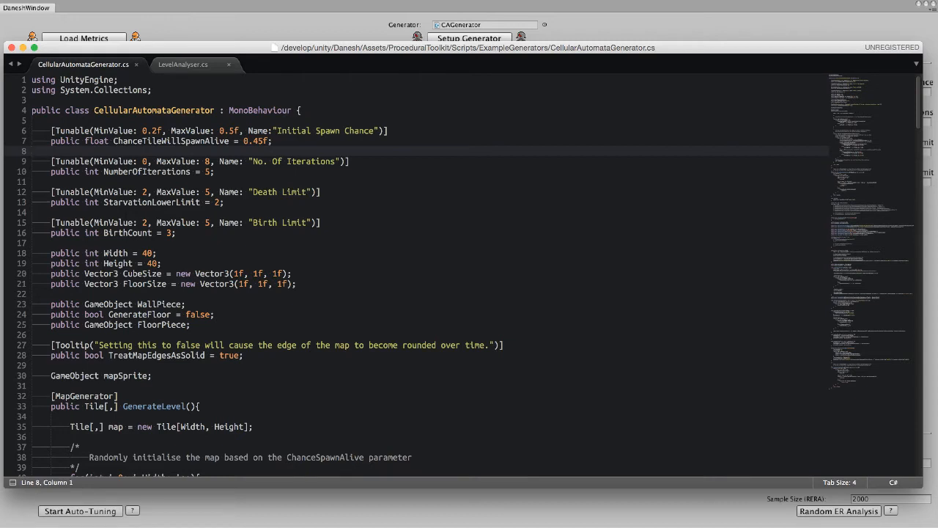
pyautogui.moveTo(247, 130); pyautogui.dragTo(379, 131)
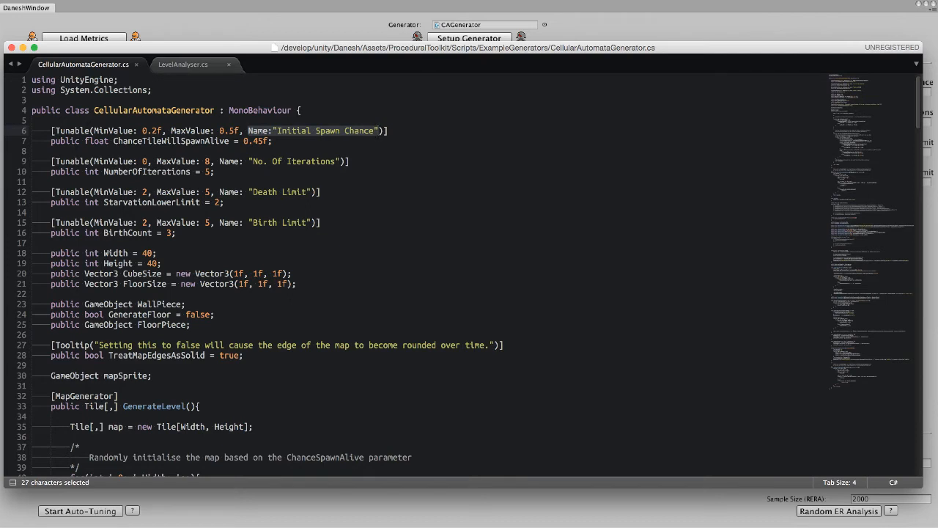
# Step: Switch back to the Danesh window and raise the Initial Spawn Chance parameter to 0.397
pyautogui.press('super+Tab')
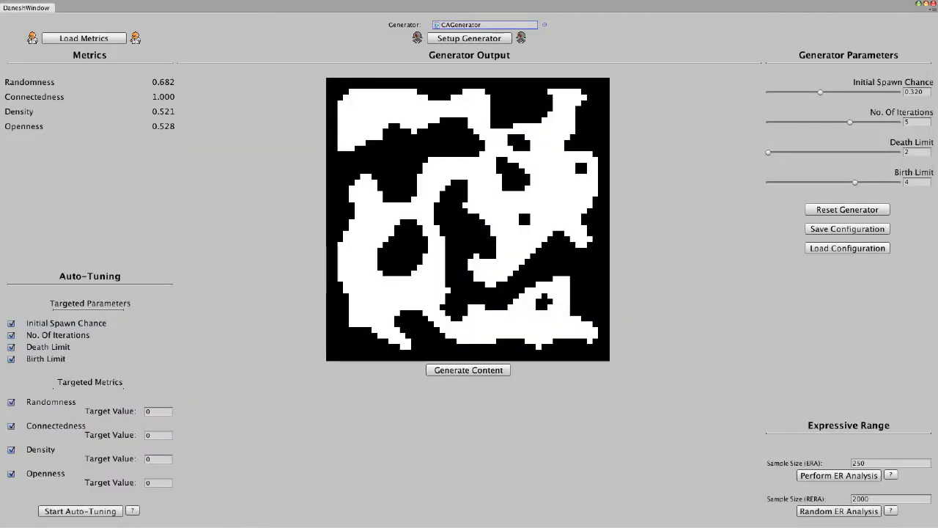
pyautogui.moveTo(820, 92); pyautogui.dragTo(854, 92)
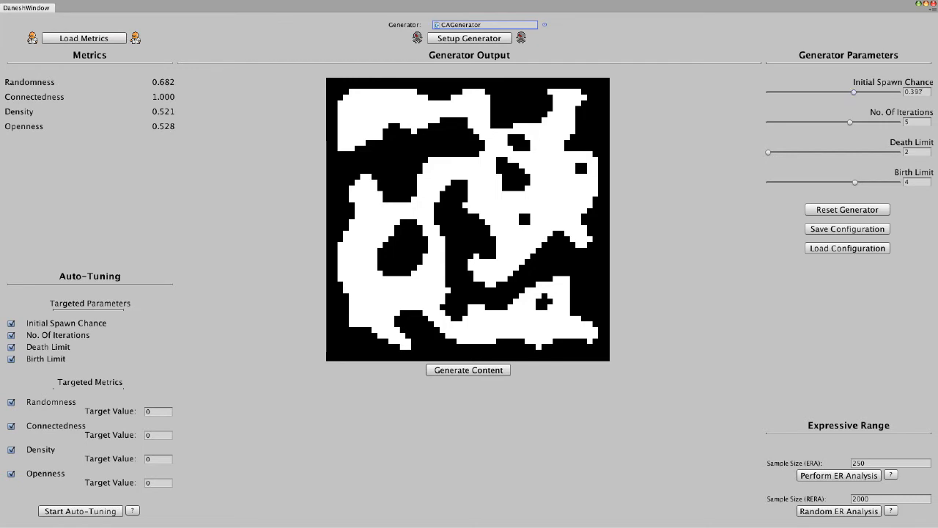
# Step: Generate four maps in a row with Initial Spawn Chance at 0.397 to inspect the output
pyautogui.click(468, 370)
pyautogui.click(468, 370)
pyautogui.click(468, 370)
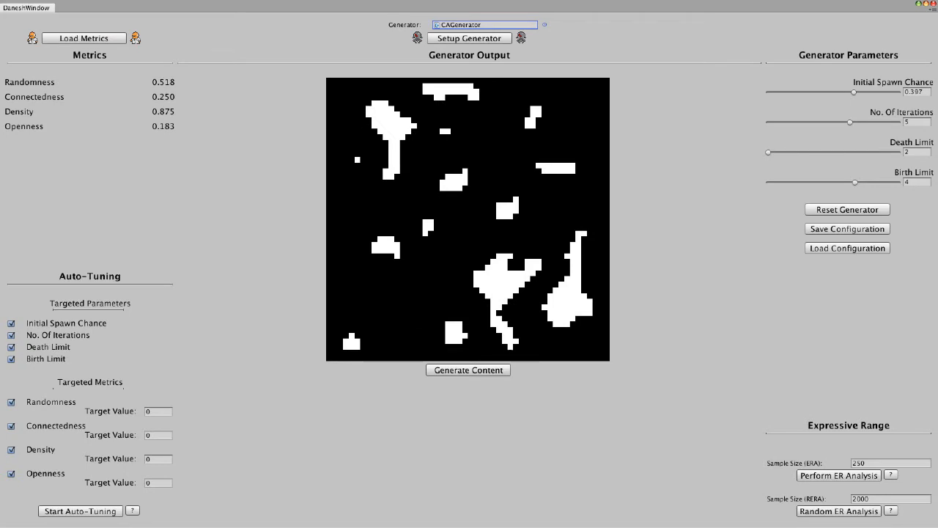
pyautogui.click(468, 370)
# Step: Lower Initial Spawn Chance to 0.265 and generate six maps in a row
pyautogui.moveTo(854, 93); pyautogui.dragTo(797, 92)
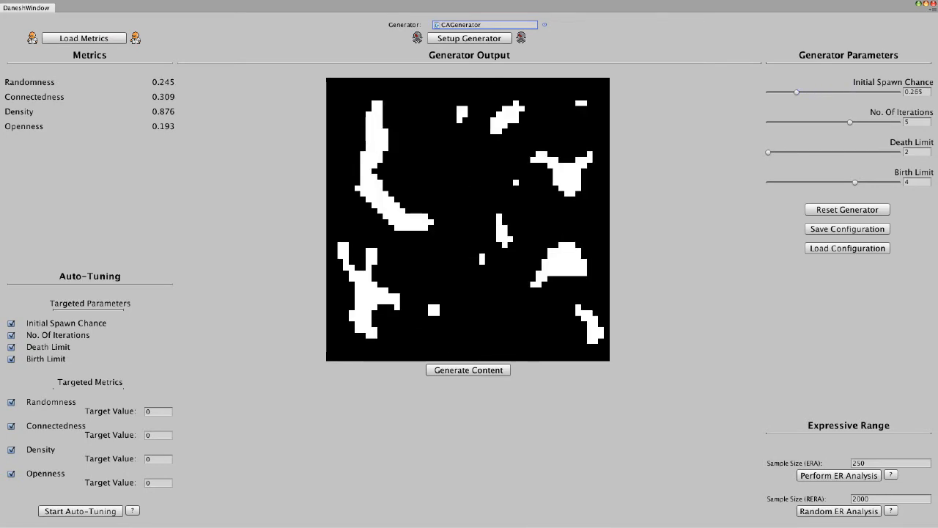
pyautogui.click(468, 370)
pyautogui.click(468, 370)
pyautogui.click(468, 370)
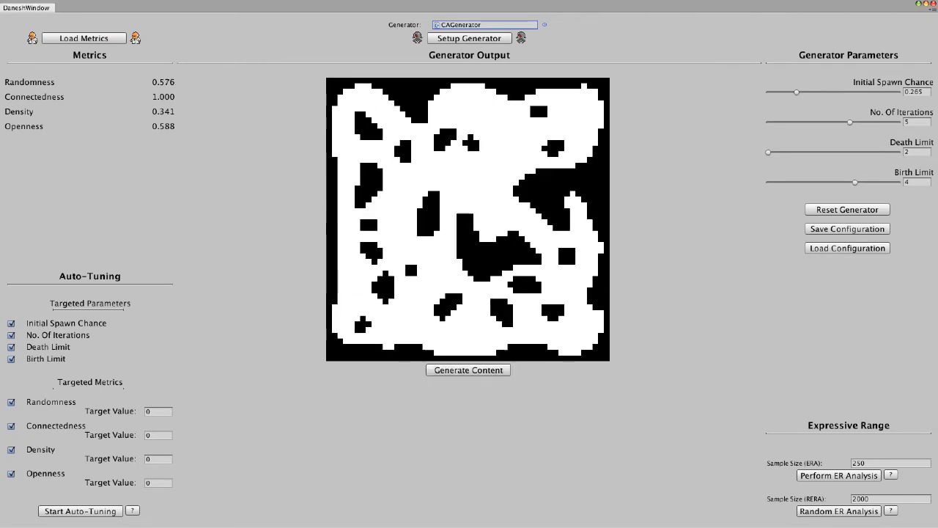
pyautogui.click(468, 370)
pyautogui.click(468, 370)
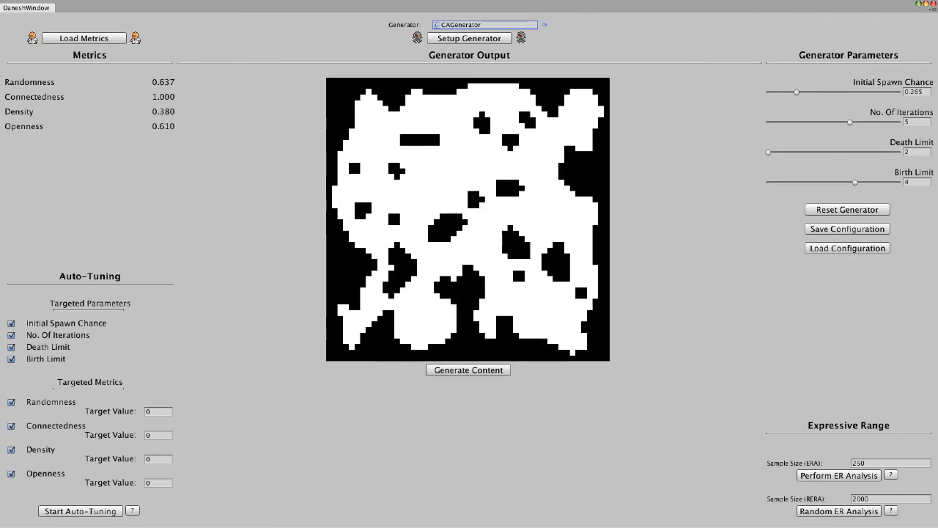
pyautogui.click(468, 370)
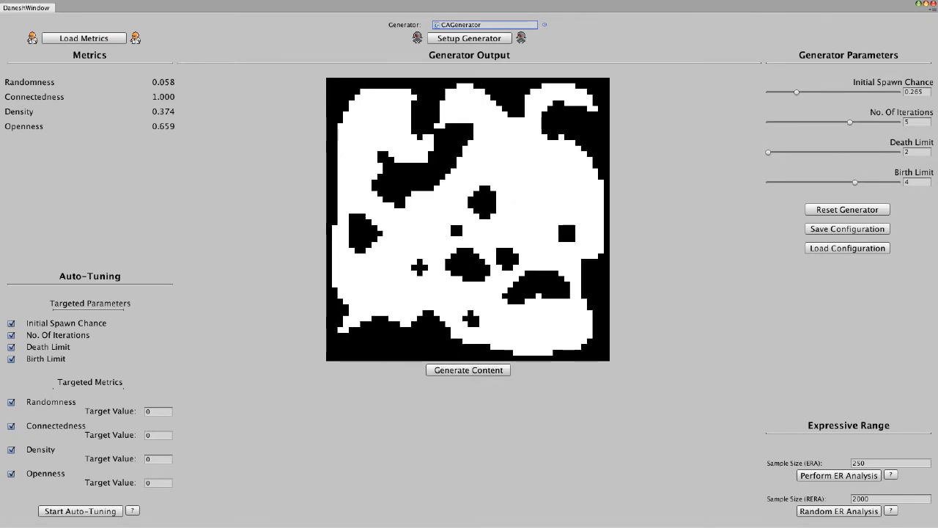
# Step: Raise Initial Spawn Chance to 0.317 and generate six maps with that setting
pyautogui.moveTo(796, 92); pyautogui.dragTo(819, 91)
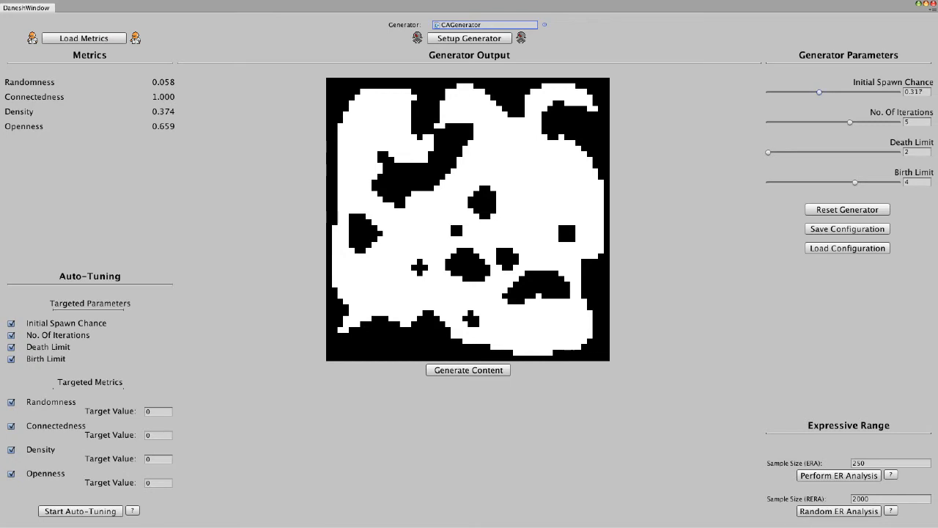
pyautogui.click(468, 370)
pyautogui.click(468, 370)
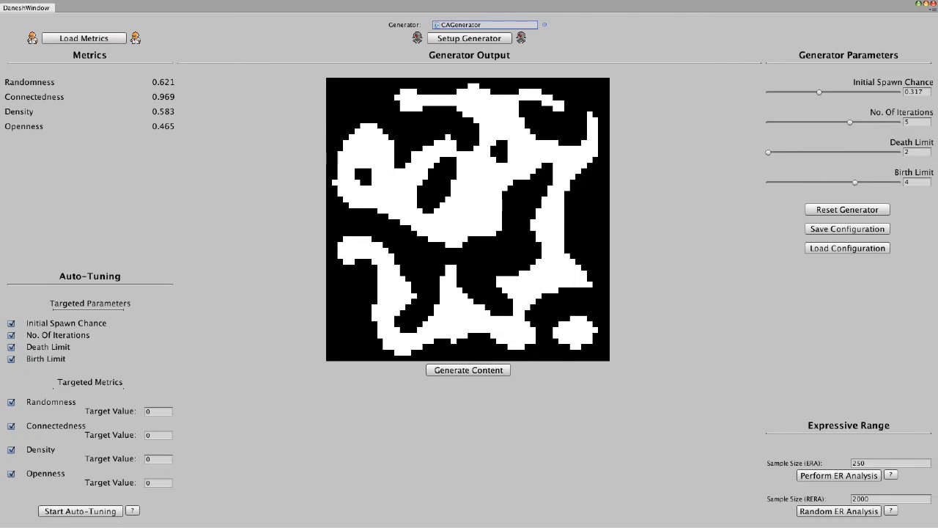
pyautogui.click(468, 370)
pyautogui.click(468, 370)
pyautogui.click(468, 370)
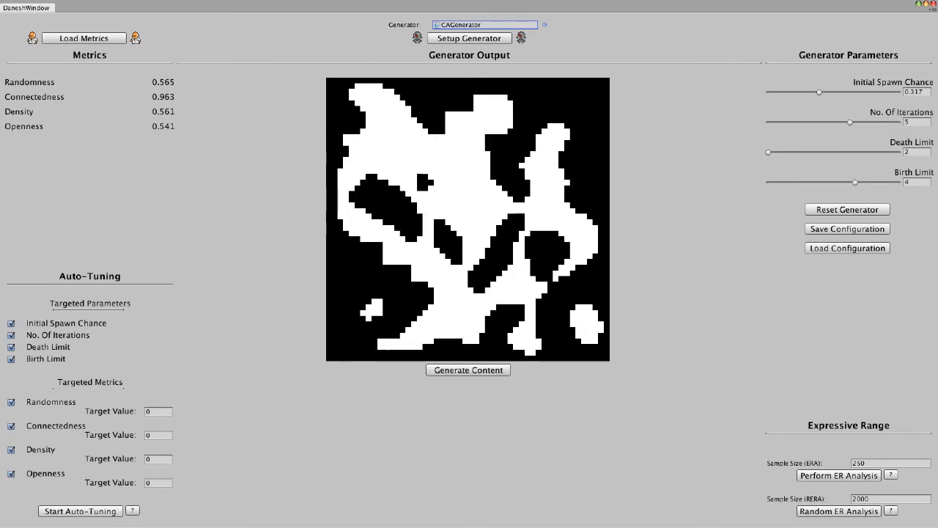
pyautogui.click(468, 370)
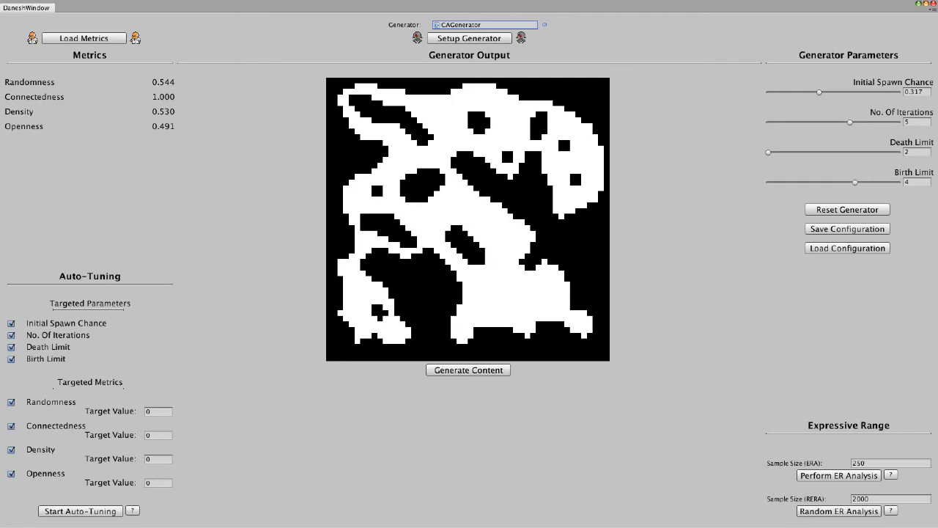
# Step: Lower Initial Spawn Chance to 0.282, then save the generator configuration under the name OpenDungeon
pyautogui.moveTo(819, 92); pyautogui.dragTo(807, 92)
pyautogui.click(468, 370)
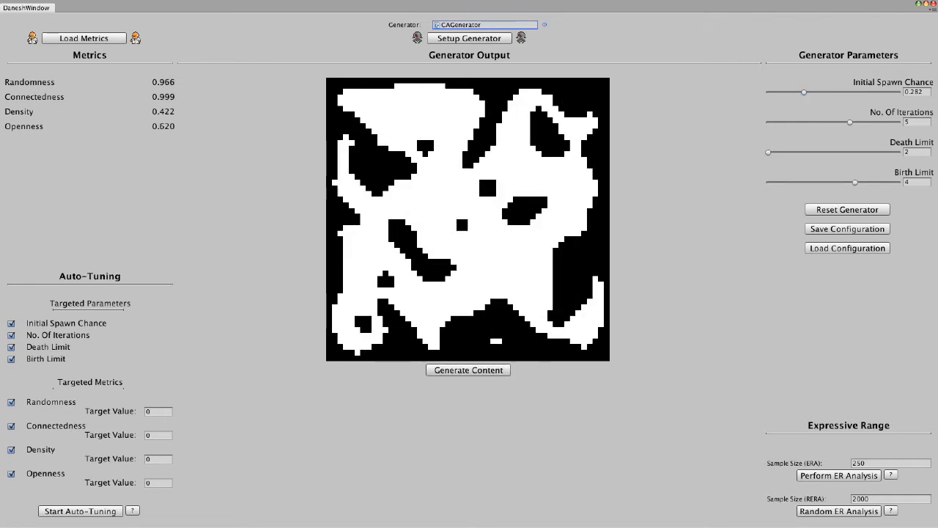
pyautogui.click(847, 228)
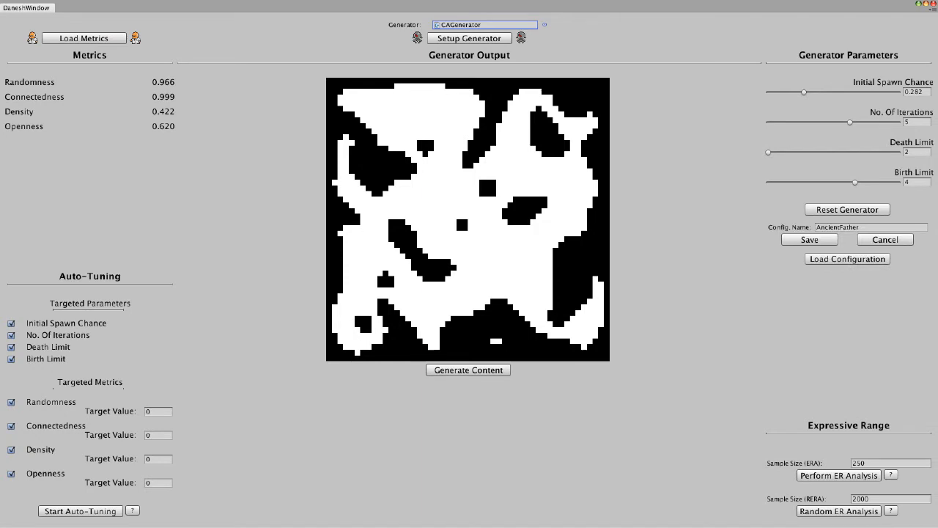
pyautogui.click(867, 228)
pyautogui.press('BackSpace')
pyautogui.press('BackSpace')
pyautogui.press('BackSpace')
pyautogui.press('BackSpace')
pyautogui.press('BackSpace')
pyautogui.press('BackSpace')
pyautogui.press('BackSpace')
pyautogui.press('BackSpace')
pyautogui.press('BackSpace')
pyautogui.press('BackSpace')
pyautogui.press('BackSpace')
pyautogui.press('BackSpace')
pyautogui.press('BackSpace')
pyautogui.write('OpenDungeon')
pyautogui.click(809, 240)
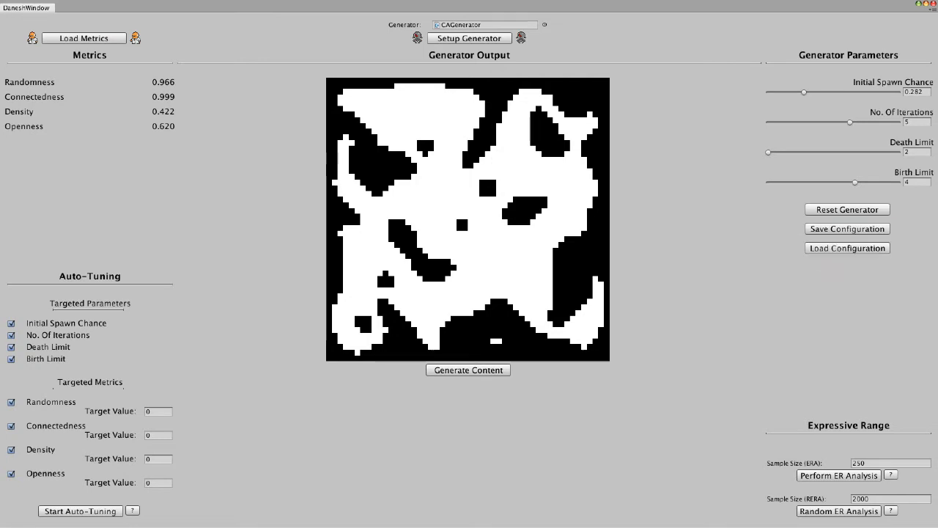
# Step: Raise Initial Spawn Chance to 0.346 and generate four maps
pyautogui.moveTo(804, 92); pyautogui.dragTo(832, 93)
pyautogui.click(469, 370)
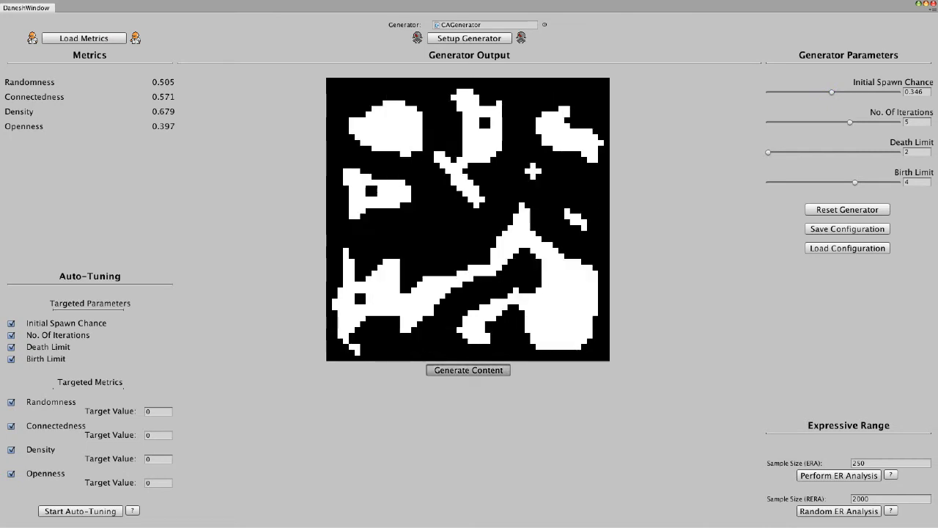
pyautogui.click(469, 370)
pyautogui.click(468, 370)
pyautogui.click(468, 370)
# Step: Fine-tune Initial Spawn Chance down to 0.323, generating several maps to check the effect
pyautogui.moveTo(832, 92); pyautogui.dragTo(824, 93)
pyautogui.click(468, 370)
pyautogui.click(468, 370)
pyautogui.moveTo(823, 93); pyautogui.dragTo(822, 92)
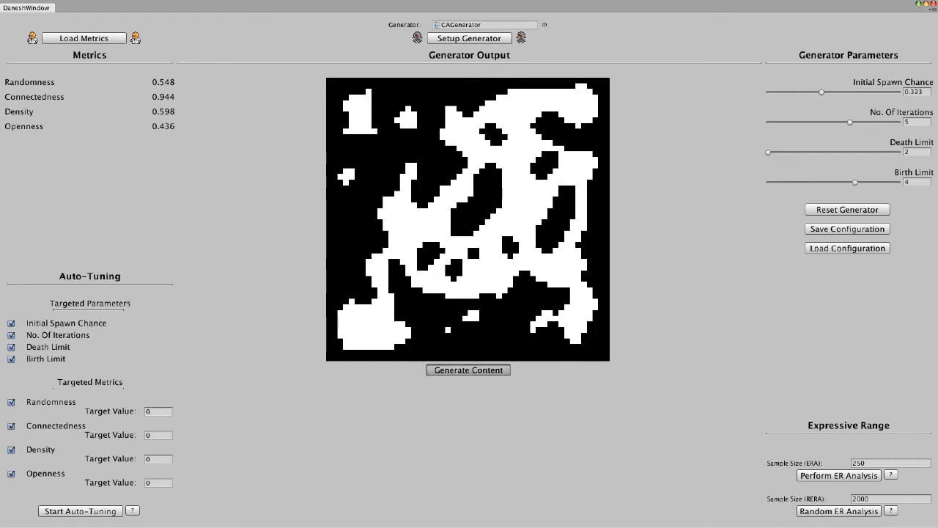
pyautogui.click(469, 370)
pyautogui.click(468, 370)
pyautogui.click(468, 370)
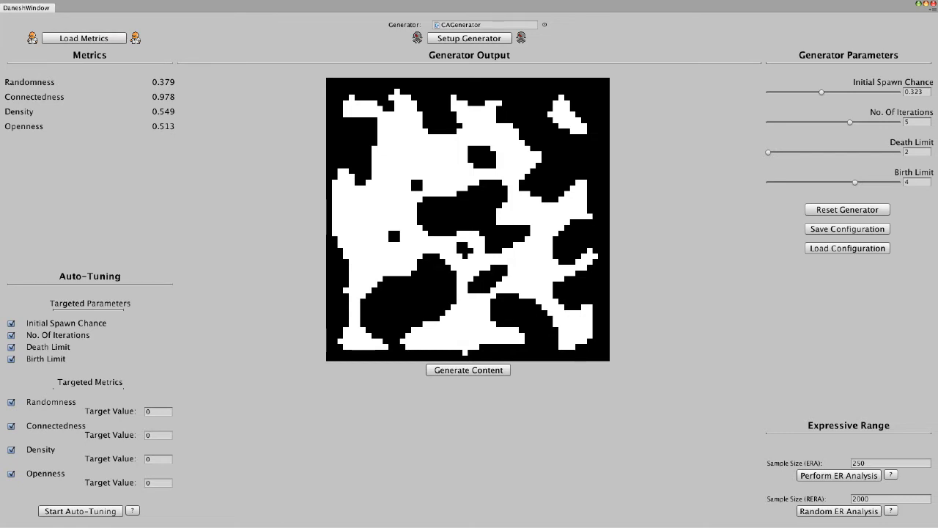
# Step: Generate sixteen more maps with the same parameters to compare the variety of layouts and their metric values
pyautogui.click(469, 370)
pyautogui.click(468, 370)
pyautogui.click(469, 370)
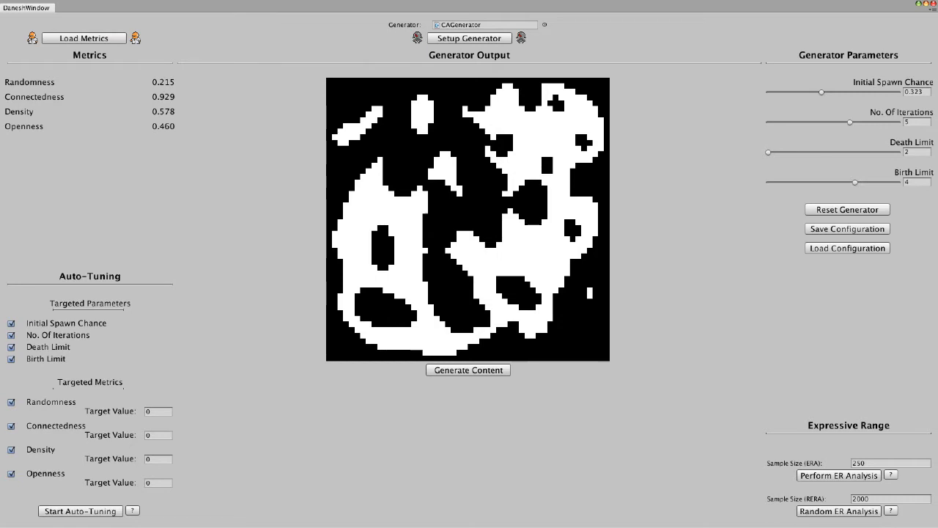
pyautogui.click(468, 370)
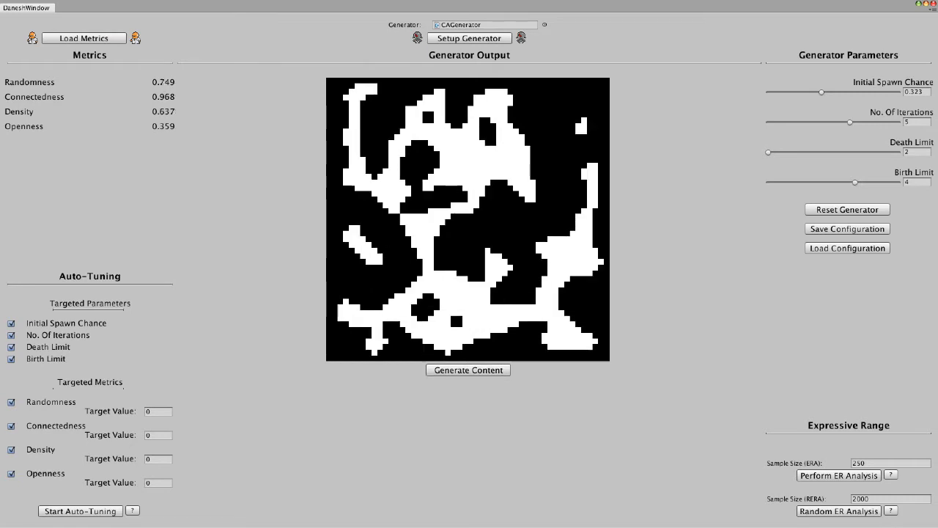
pyautogui.click(469, 370)
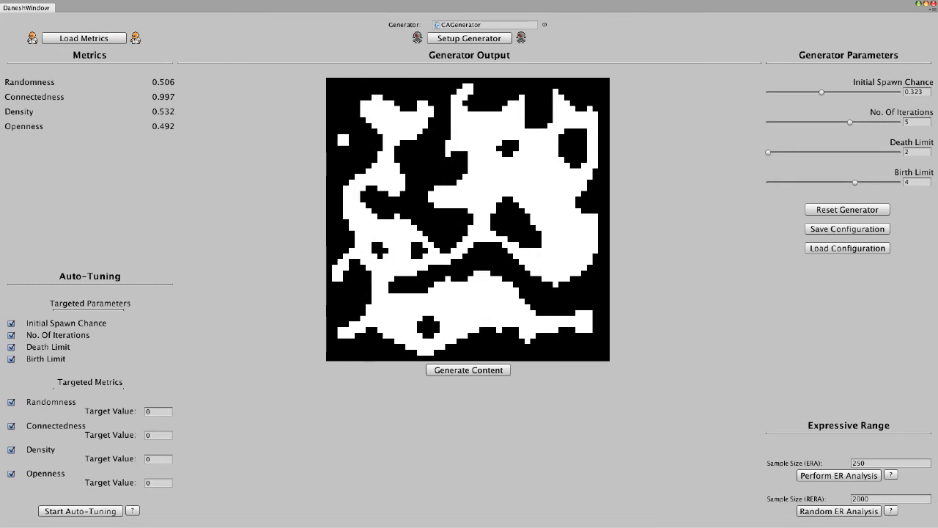
pyautogui.click(468, 370)
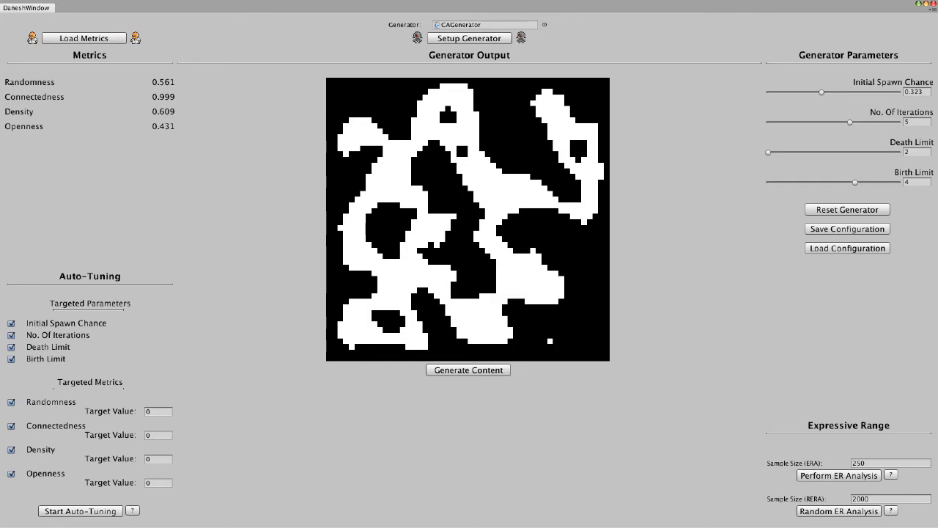
pyautogui.click(468, 370)
pyautogui.click(468, 370)
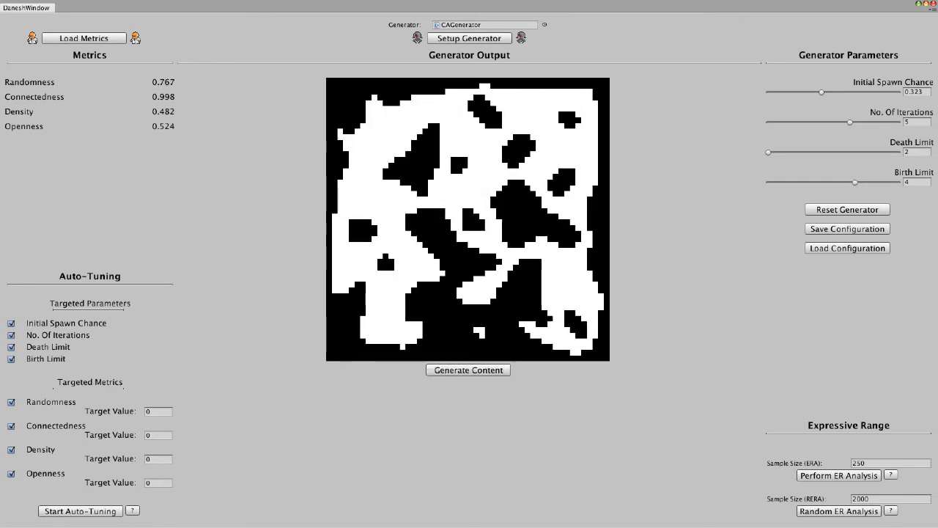
pyautogui.click(468, 370)
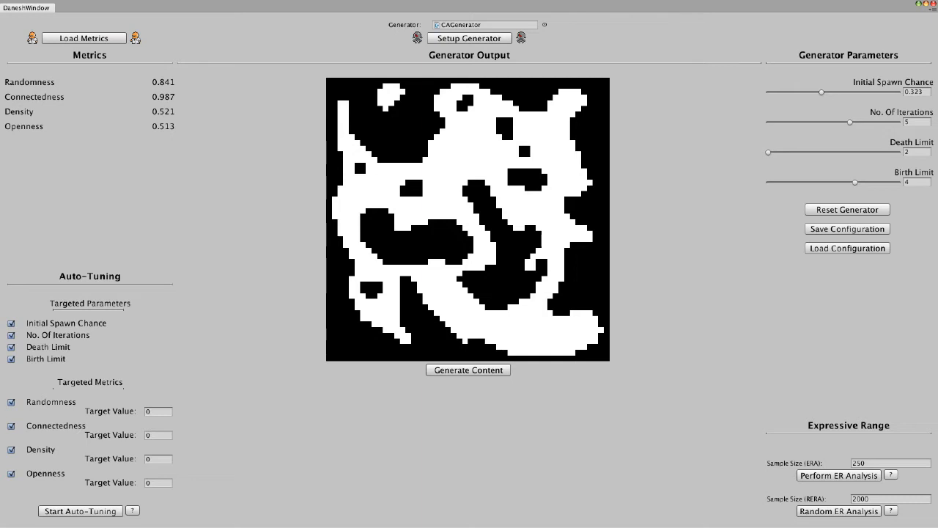
pyautogui.click(468, 370)
pyautogui.click(468, 370)
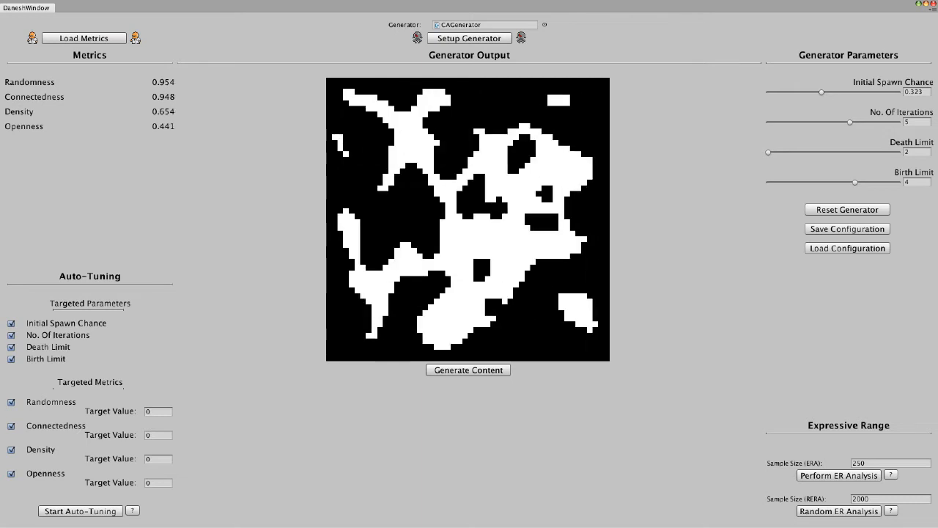
pyautogui.click(468, 370)
pyautogui.click(469, 371)
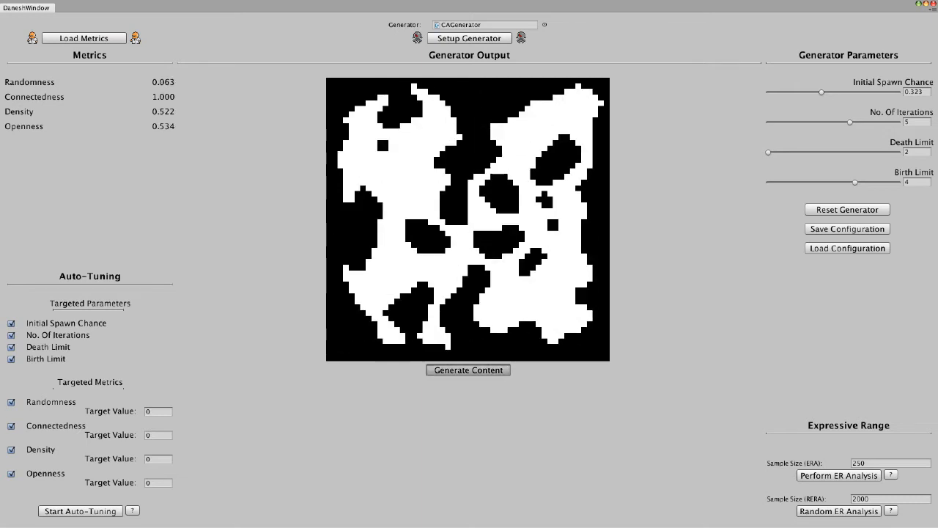
pyautogui.click(469, 370)
pyautogui.click(469, 370)
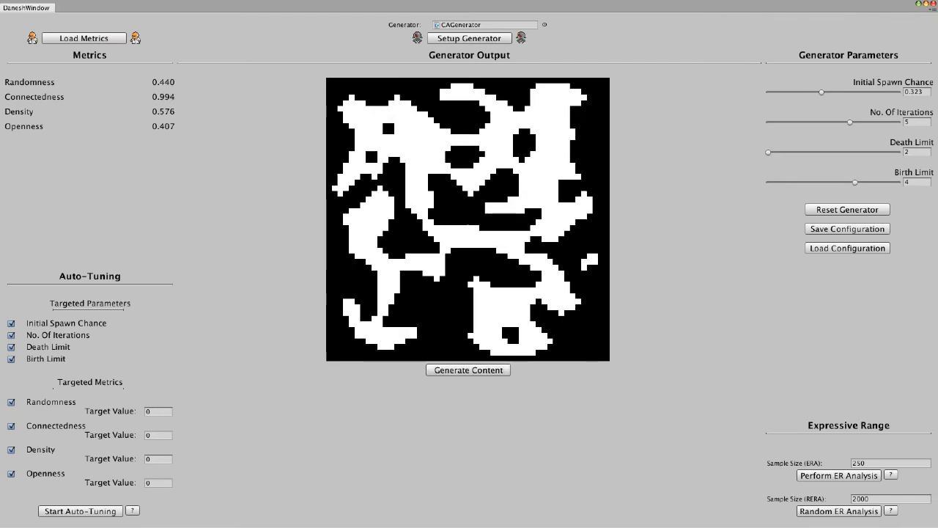
pyautogui.click(468, 371)
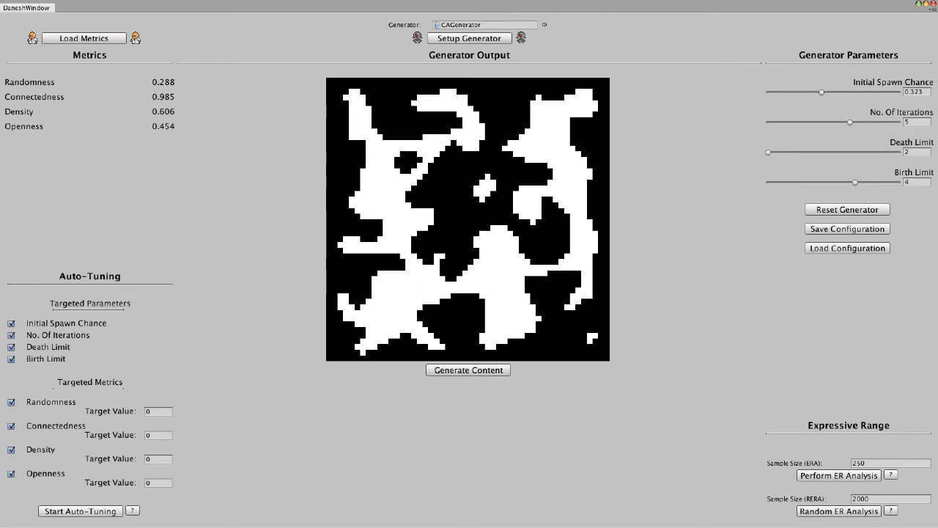
# Step: Set Death Limit to 4 and Birth Limit to 5, and generate five maps with those values
pyautogui.moveTo(768, 152); pyautogui.dragTo(899, 182)
pyautogui.click(468, 370)
pyautogui.click(469, 370)
pyautogui.click(468, 371)
pyautogui.click(468, 370)
pyautogui.click(468, 370)
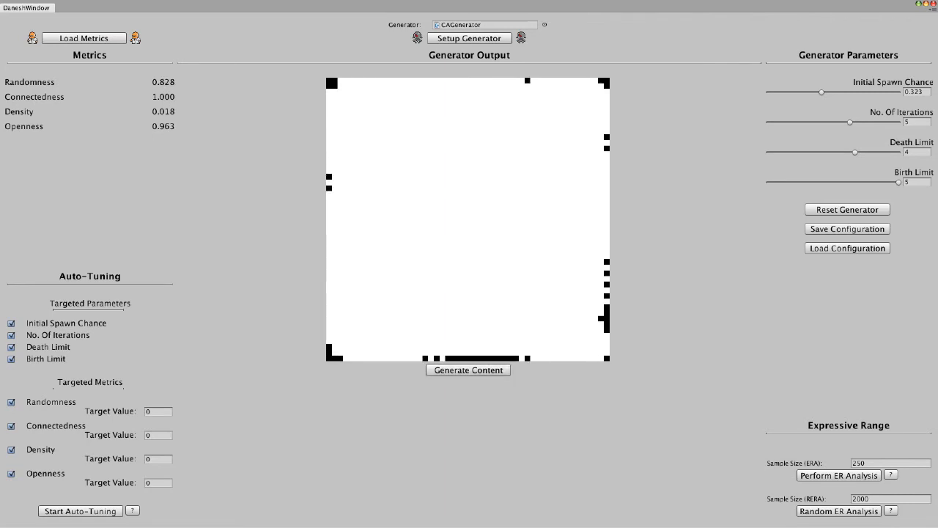
# Step: Reduce Death Limit to 3 and Birth Limit to 4, and generate five maps
pyautogui.moveTo(855, 151); pyautogui.dragTo(812, 152)
pyautogui.moveTo(898, 182); pyautogui.dragTo(854, 182)
pyautogui.click(468, 370)
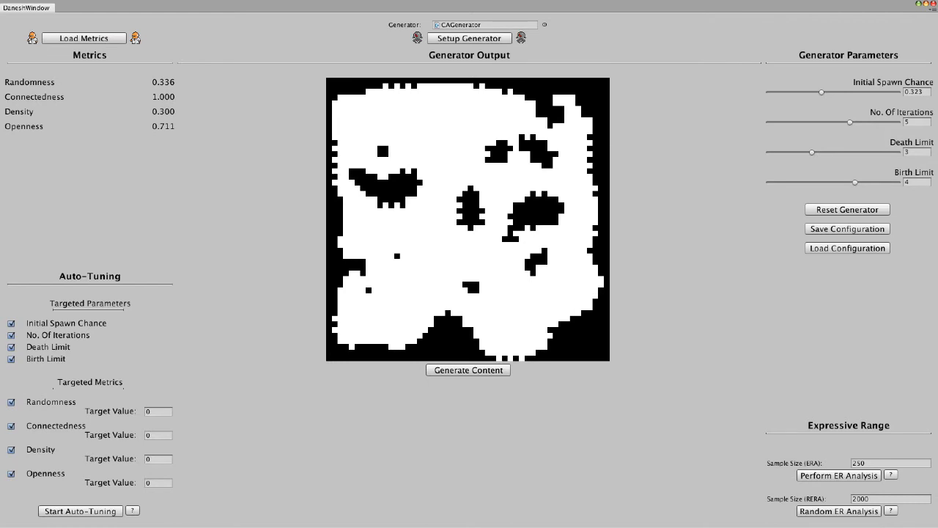
pyautogui.click(468, 370)
pyautogui.click(469, 370)
pyautogui.click(468, 370)
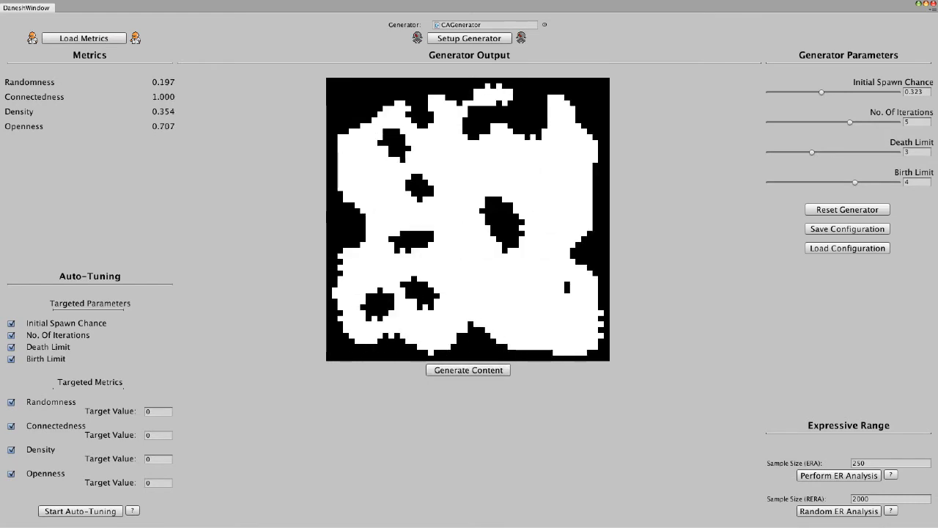
pyautogui.click(468, 370)
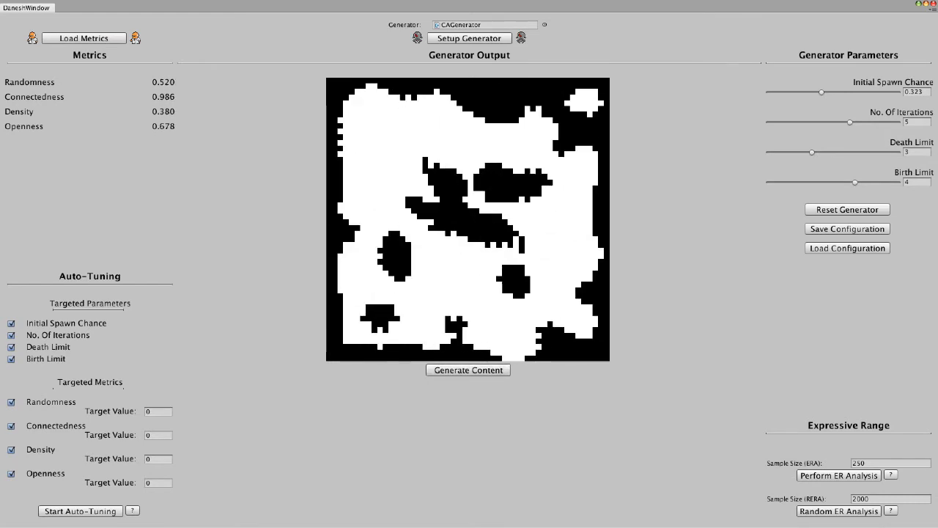
# Step: Set Death Limit back to 2 and generate four maps
pyautogui.moveTo(812, 152); pyautogui.dragTo(768, 152)
pyautogui.click(468, 370)
pyautogui.click(469, 370)
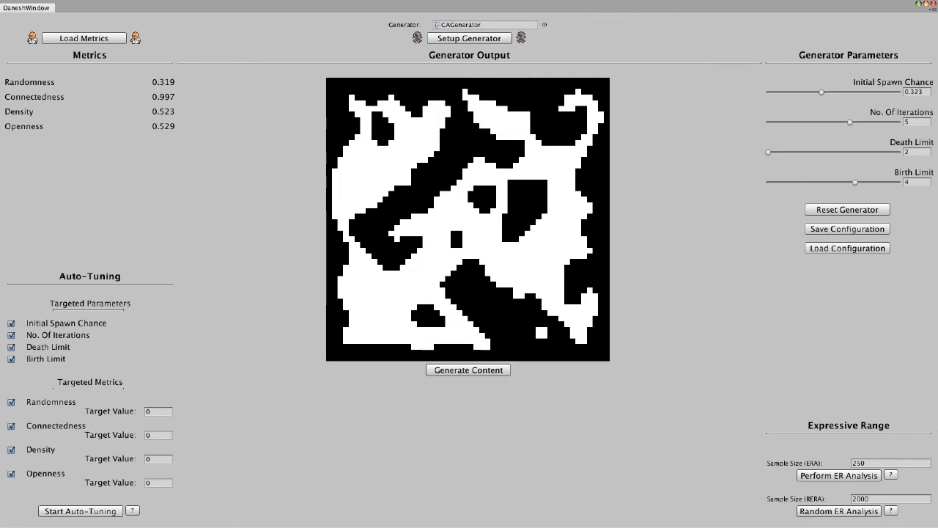
pyautogui.click(469, 370)
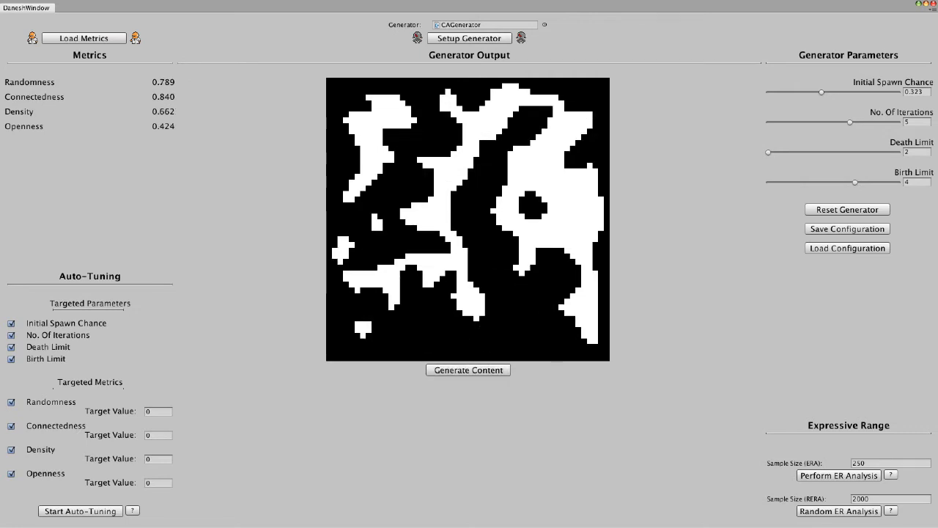
pyautogui.click(469, 370)
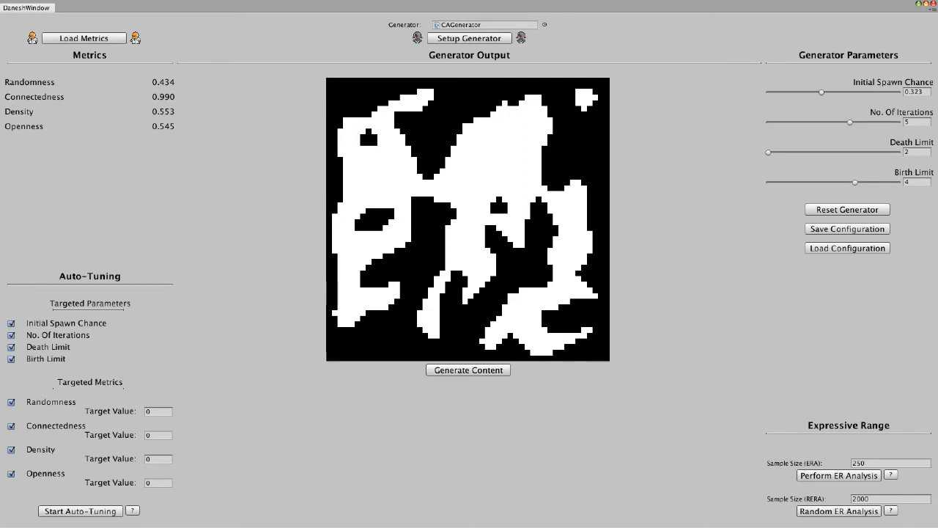
# Step: Switch to Sublime Text, show LevelAnalyser.cs and highlight the whole CalculateDensity method with its comment and Metric attribute
pyautogui.press('super+Tab')
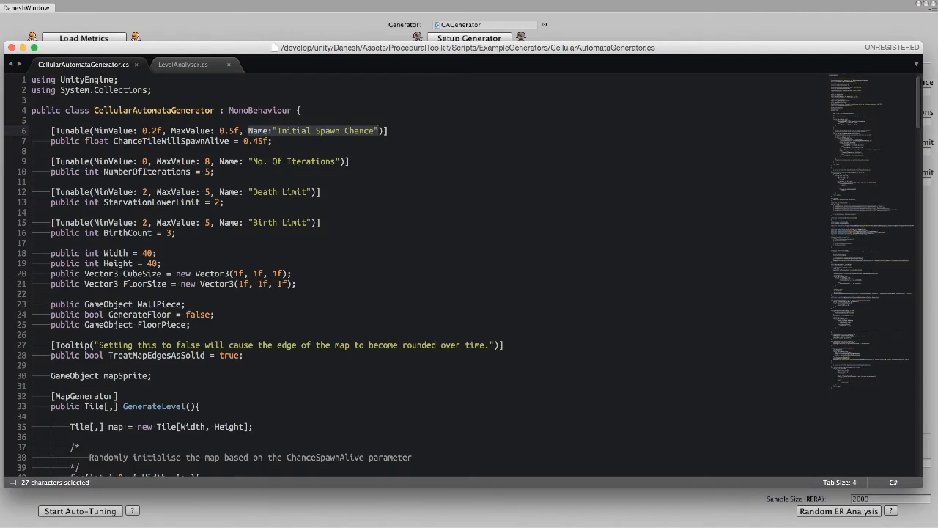
pyautogui.hotkey('ctrl', 'Tab')
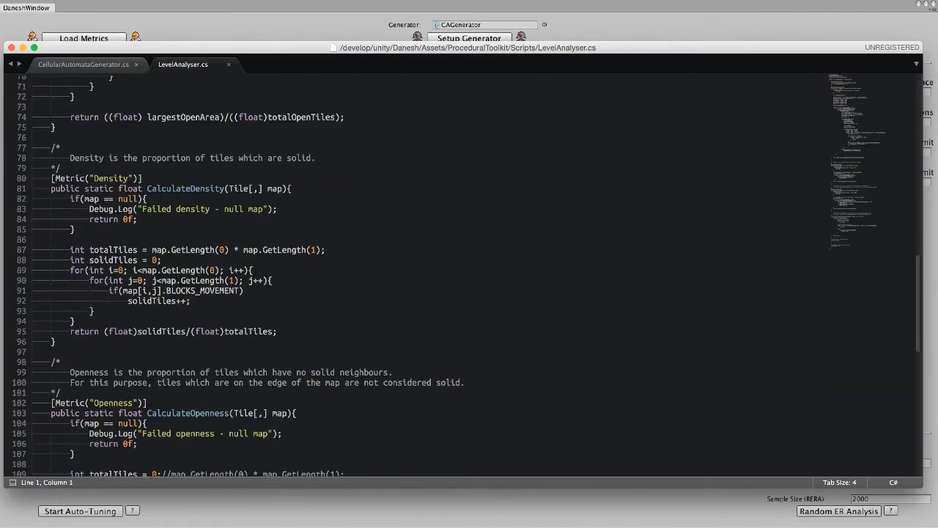
pyautogui.moveTo(31, 147); pyautogui.dragTo(56, 341)
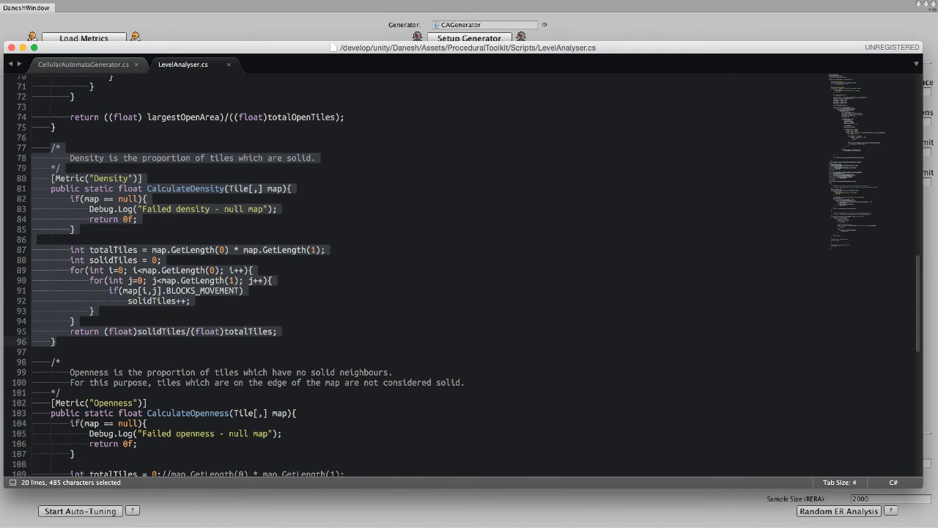
# Step: Switch back to the Danesh window, set Initial Spawn Chance to 0.329 and generate six maps
pyautogui.click(61, 362)
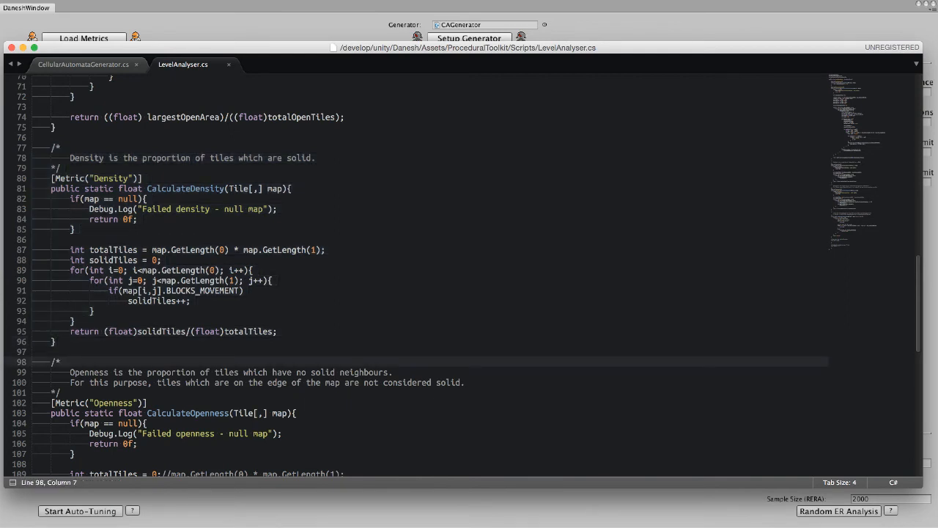
pyautogui.press('super+Tab')
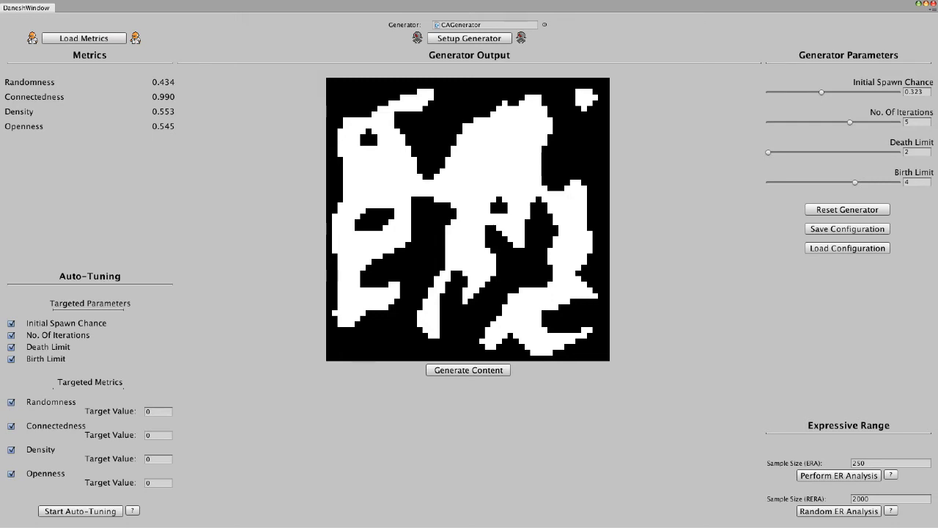
pyautogui.moveTo(822, 92); pyautogui.dragTo(824, 92)
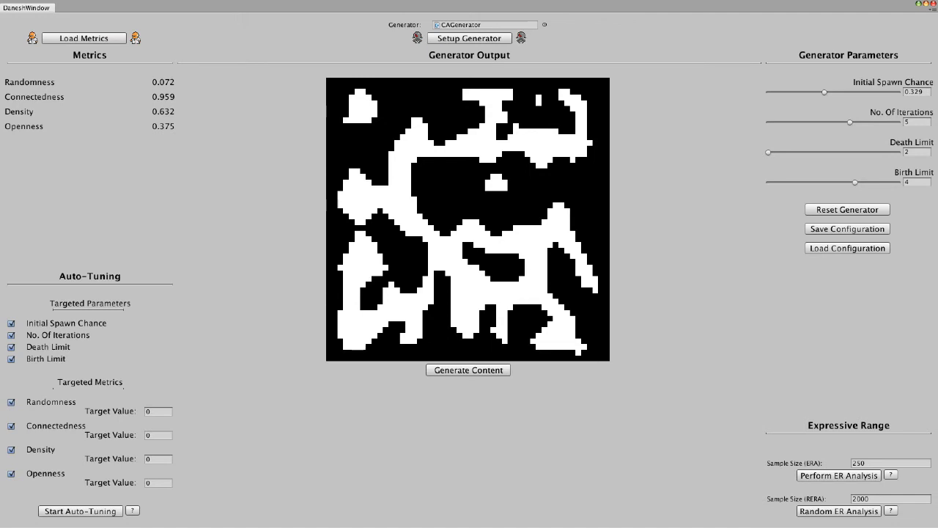
pyautogui.click(468, 370)
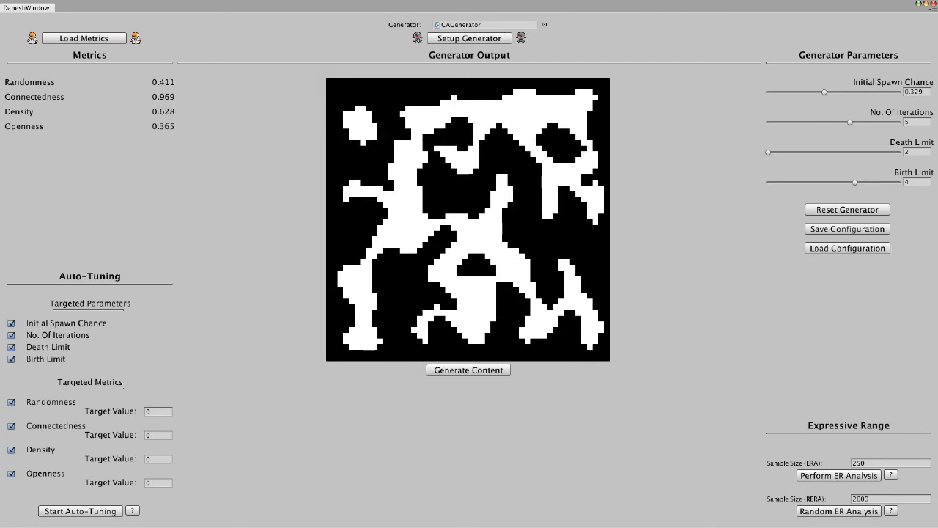
pyautogui.click(469, 370)
pyautogui.click(469, 370)
pyautogui.click(469, 370)
pyautogui.click(469, 370)
pyautogui.click(468, 370)
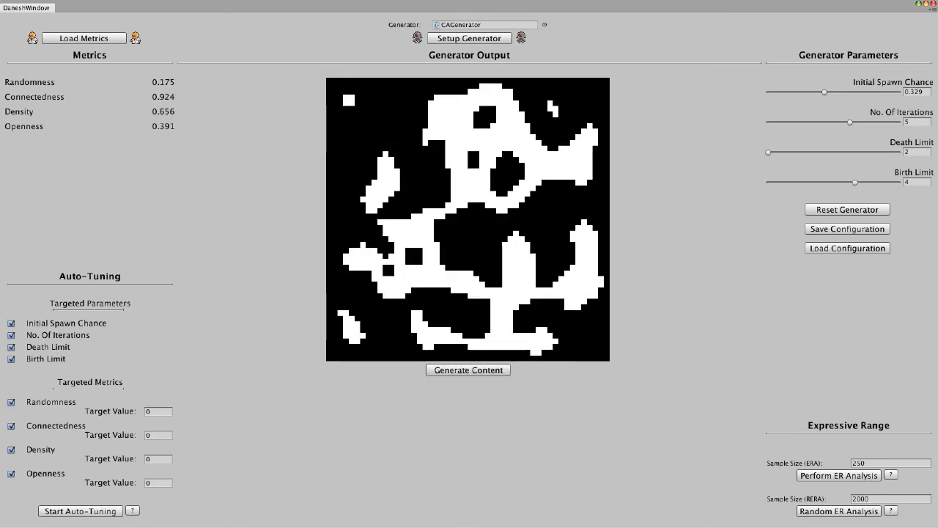
# Step: Raise Initial Spawn Chance to 0.362 and generate five maps with that value
pyautogui.moveTo(825, 92); pyautogui.dragTo(838, 92)
pyautogui.click(468, 371)
pyautogui.click(468, 371)
pyautogui.click(468, 371)
pyautogui.click(468, 371)
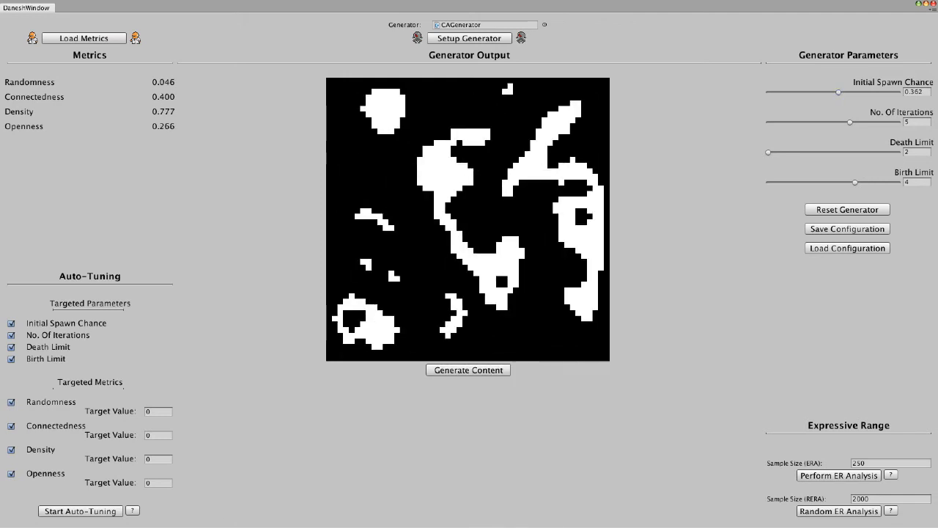
pyautogui.click(469, 370)
# Step: Lower Initial Spawn Chance to 0.315 and generate seven maps
pyautogui.moveTo(838, 91); pyautogui.dragTo(818, 92)
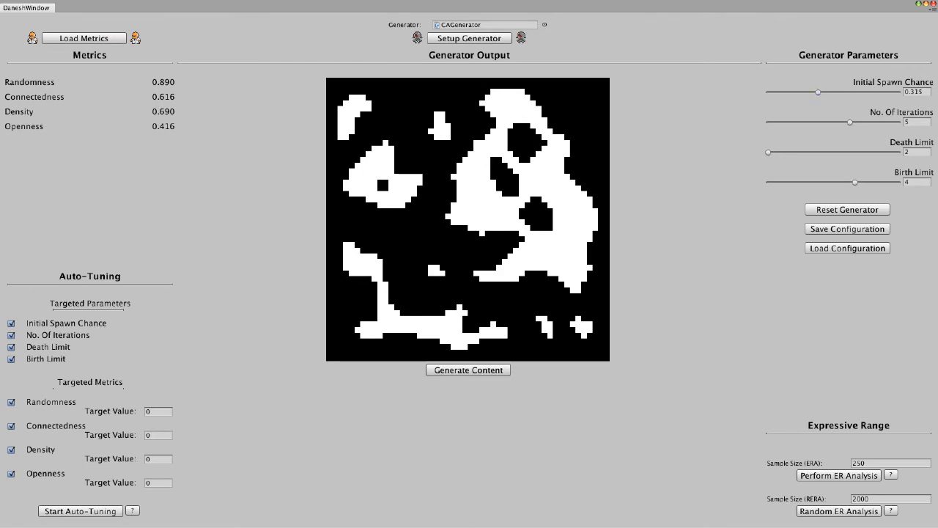
pyautogui.click(469, 370)
pyautogui.click(468, 370)
pyautogui.click(468, 370)
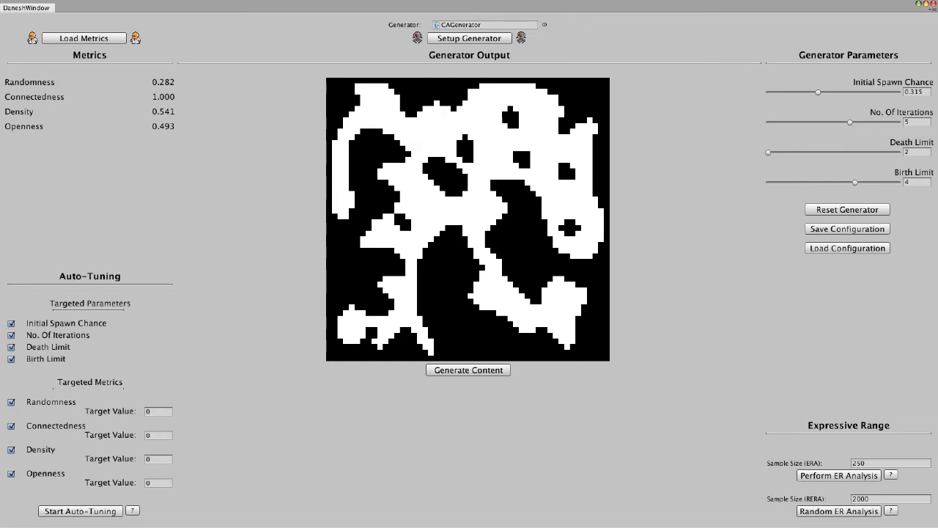
pyautogui.click(469, 370)
pyautogui.click(468, 370)
pyautogui.click(468, 370)
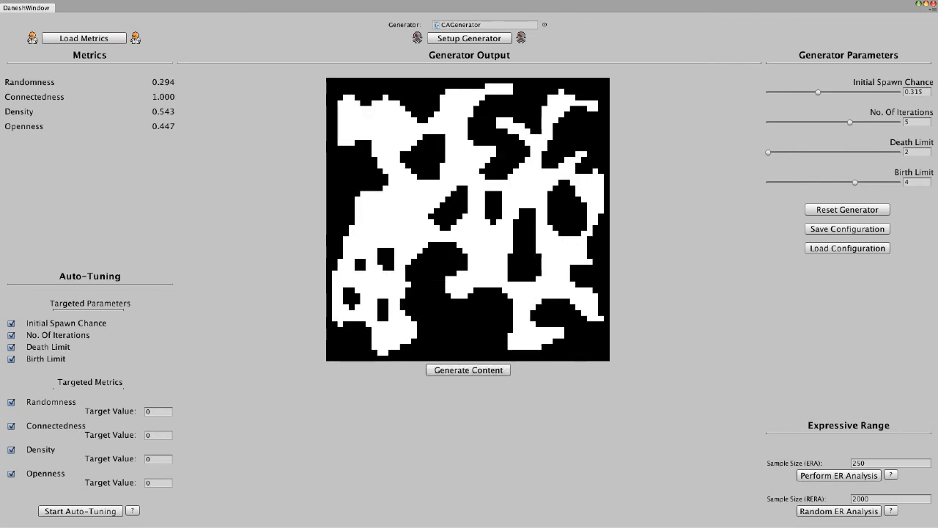
pyautogui.click(468, 371)
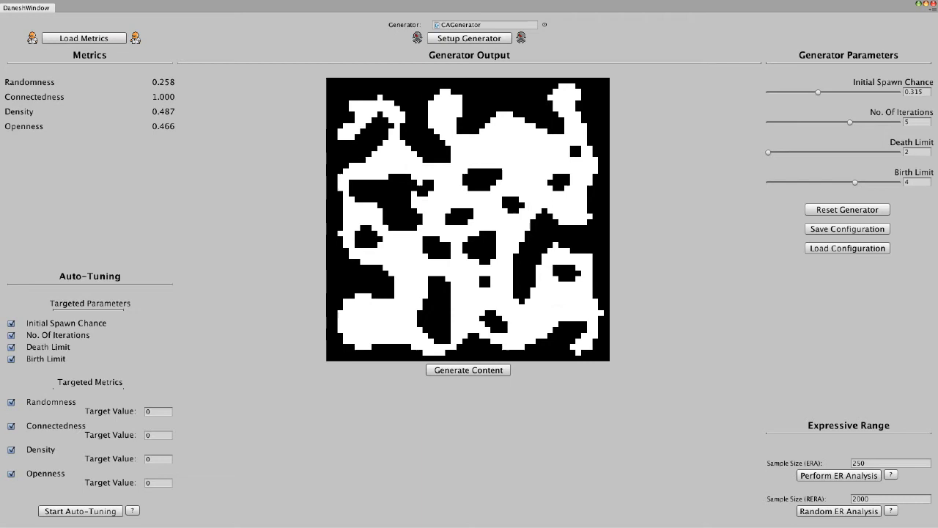
# Step: Set Initial Spawn Chance to 0.355 and generate ten maps with that value
pyautogui.moveTo(818, 92); pyautogui.dragTo(836, 93)
pyautogui.click(469, 370)
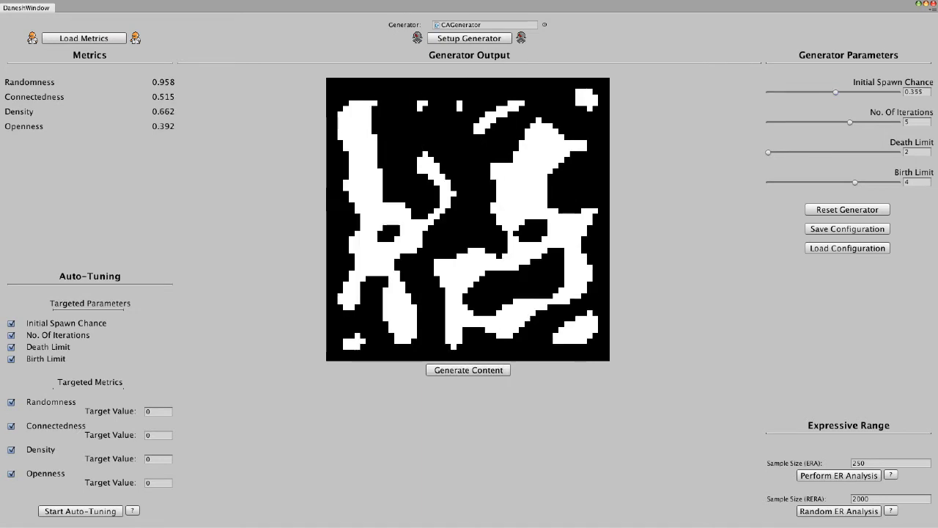
pyautogui.click(468, 371)
pyautogui.click(469, 371)
pyautogui.click(468, 370)
pyautogui.click(469, 370)
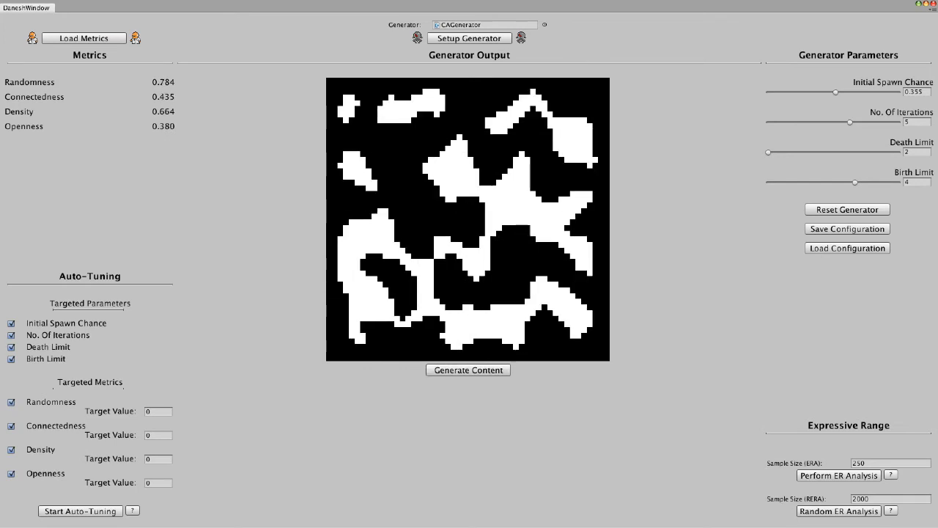
pyautogui.click(468, 370)
pyautogui.click(469, 370)
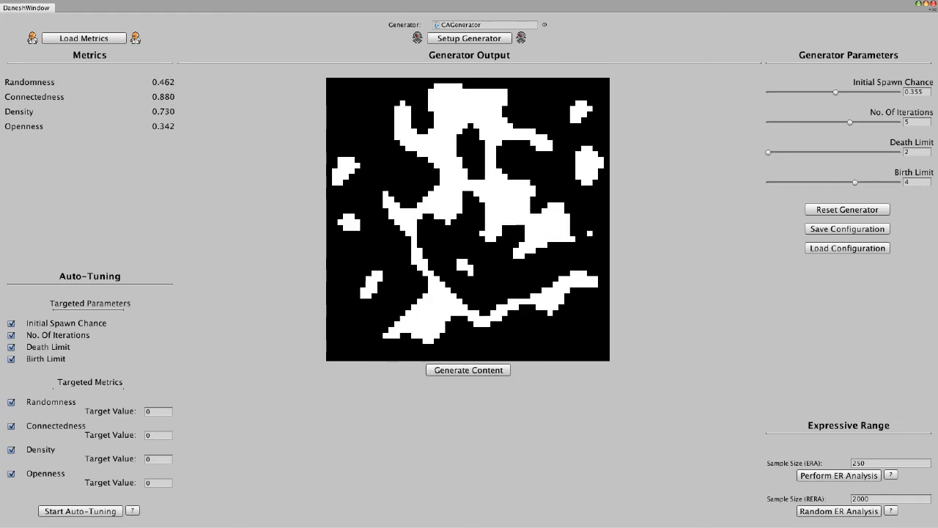
pyautogui.click(468, 370)
pyautogui.click(469, 370)
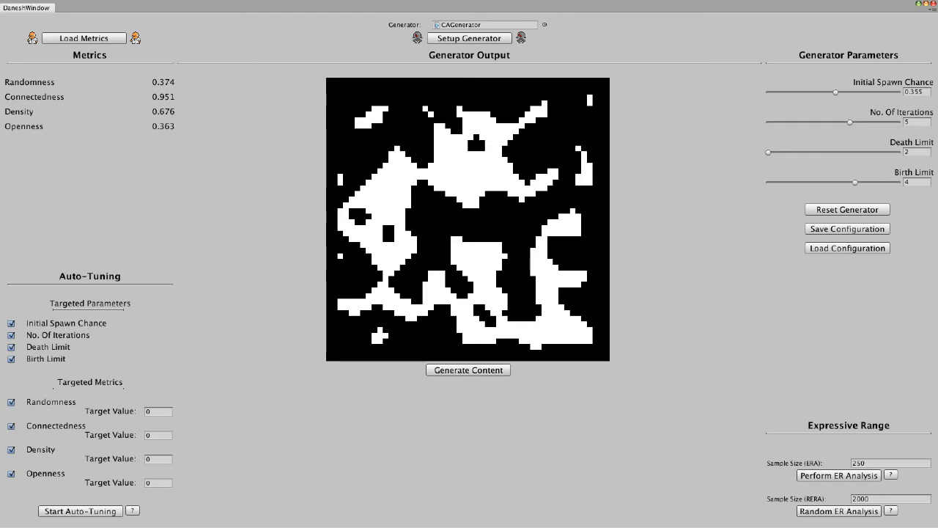
pyautogui.click(468, 370)
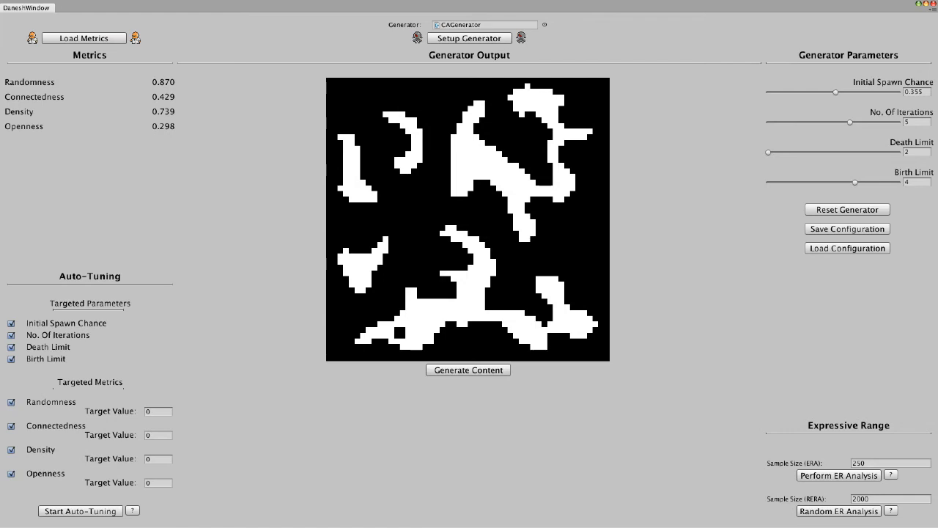
# Step: Run an ER analysis of the current generator with 250 samples and plot Density on the histogram's Y-axis
pyautogui.click(839, 476)
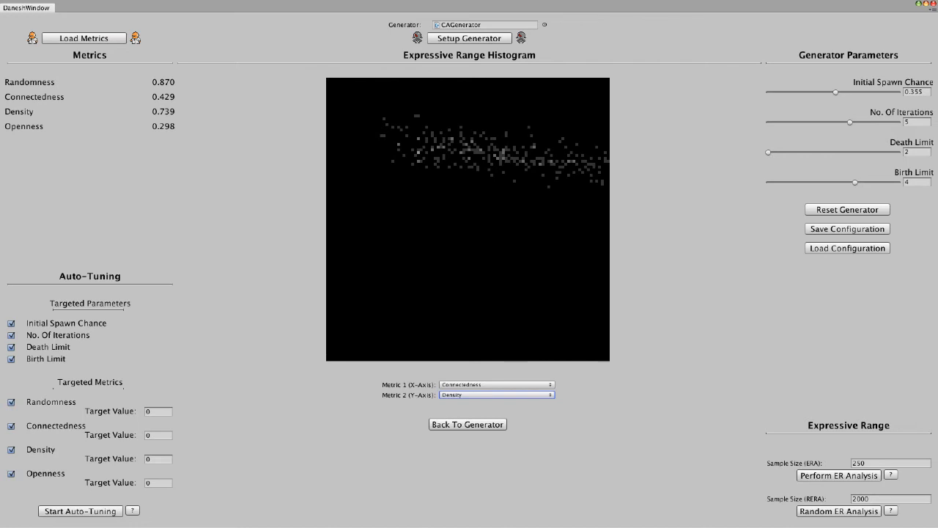
pyautogui.click(497, 395)
pyautogui.click(496, 395)
# Step: Reduce Initial Spawn Chance to 0.306 and run the 250-sample ER analysis for that setting
pyautogui.moveTo(836, 91); pyautogui.dragTo(813, 92)
pyautogui.click(839, 475)
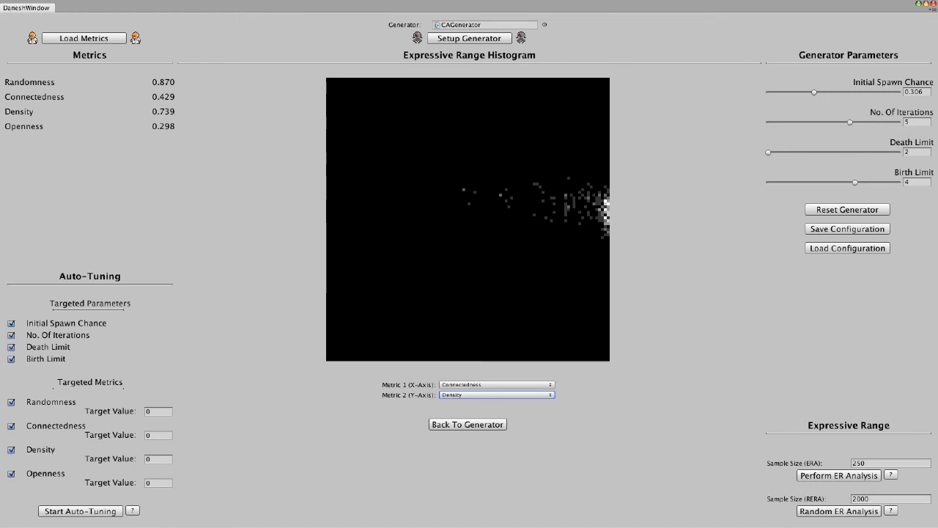
# Step: Return to the generator output, generate four maps and repeat the 250-sample ER analysis
pyautogui.click(468, 425)
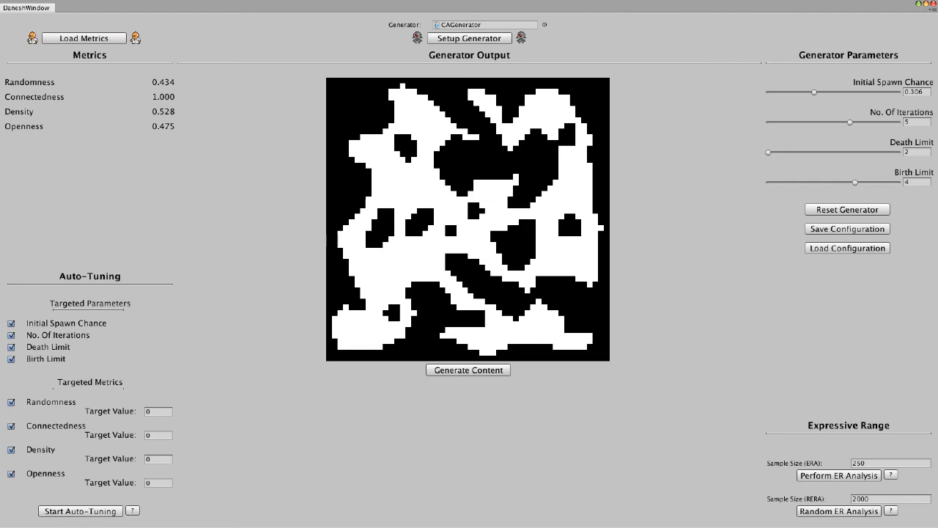
pyautogui.click(468, 369)
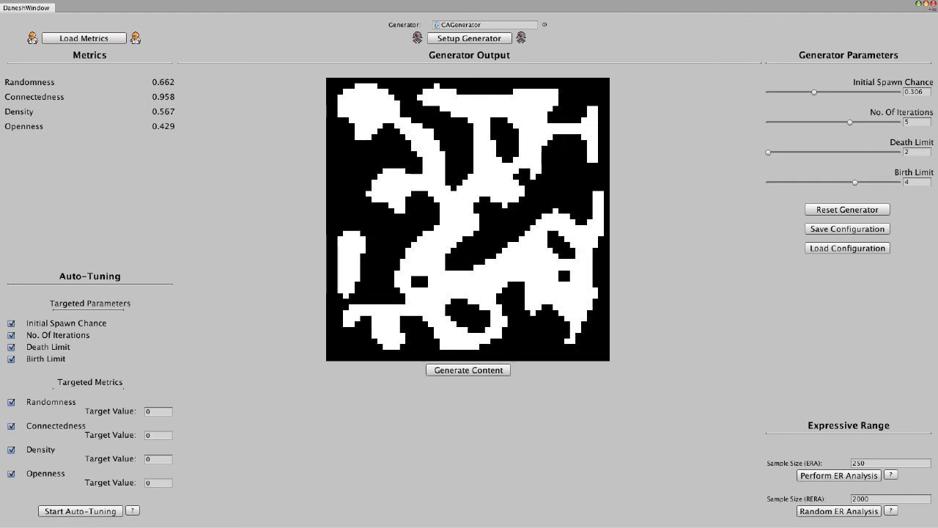
pyautogui.click(468, 370)
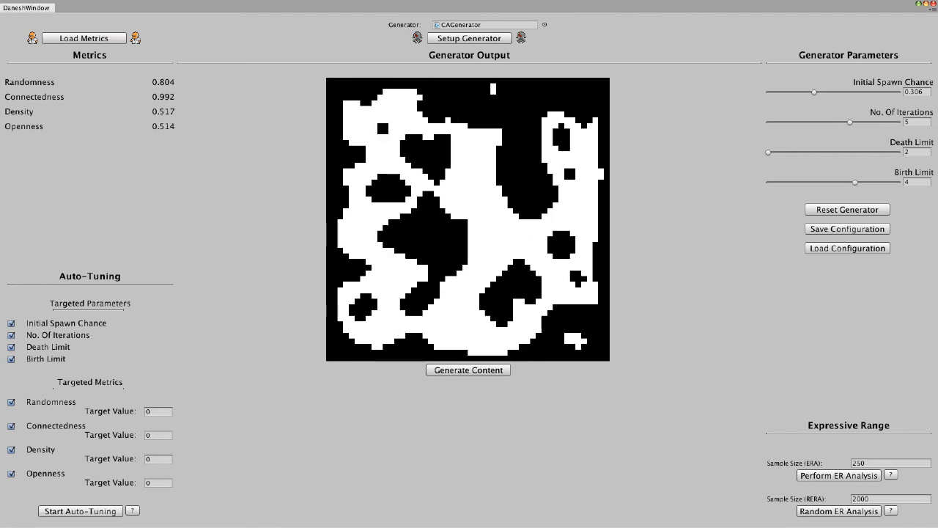
pyautogui.click(468, 370)
pyautogui.click(467, 370)
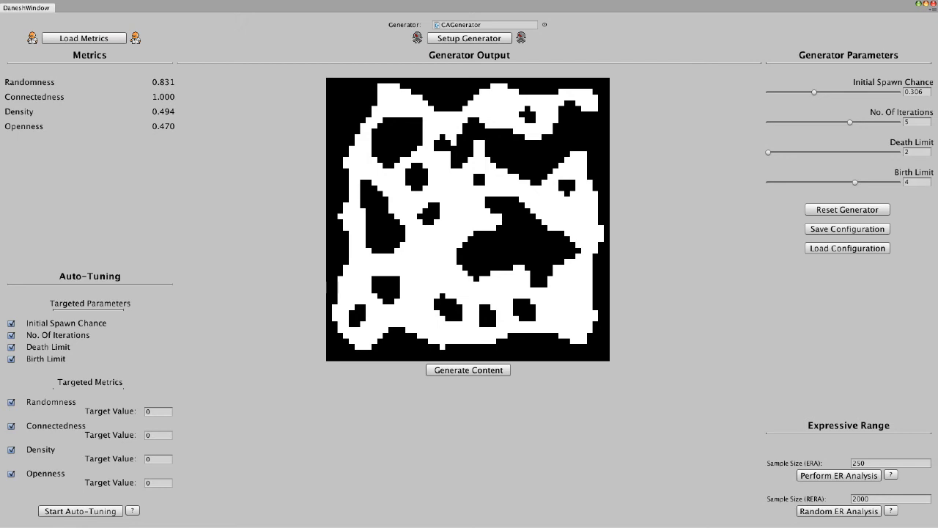
pyautogui.click(838, 475)
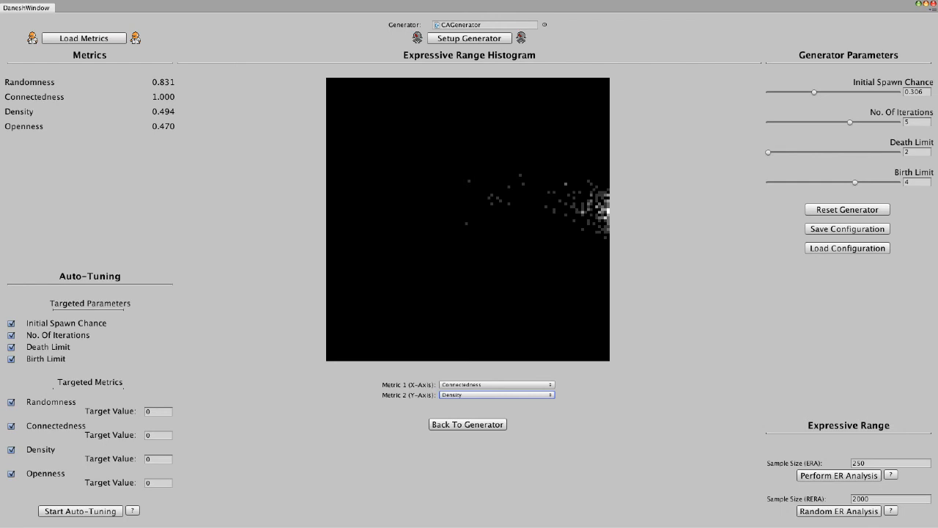
# Step: Run a random ER analysis with a sample size of 500 and plot Openness on the histogram's X-axis
pyautogui.click(890, 499)
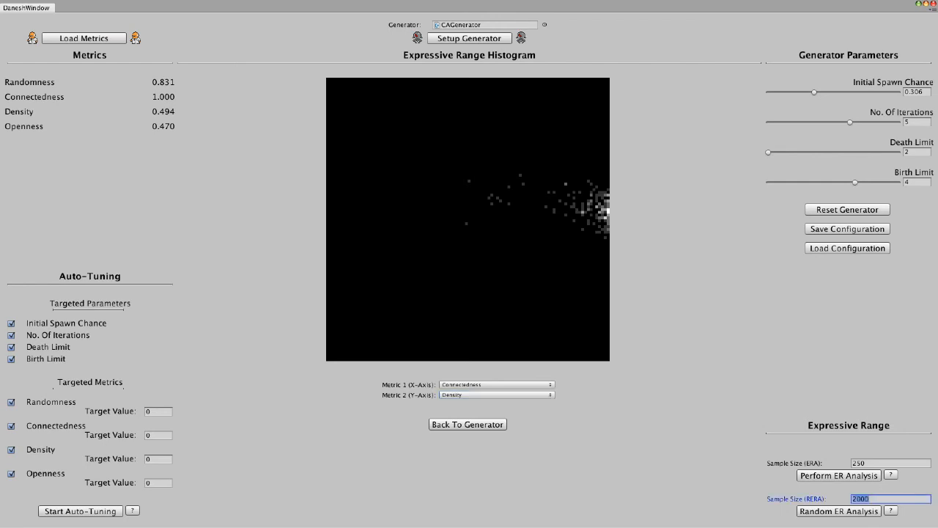
pyautogui.write('500')
pyautogui.click(837, 510)
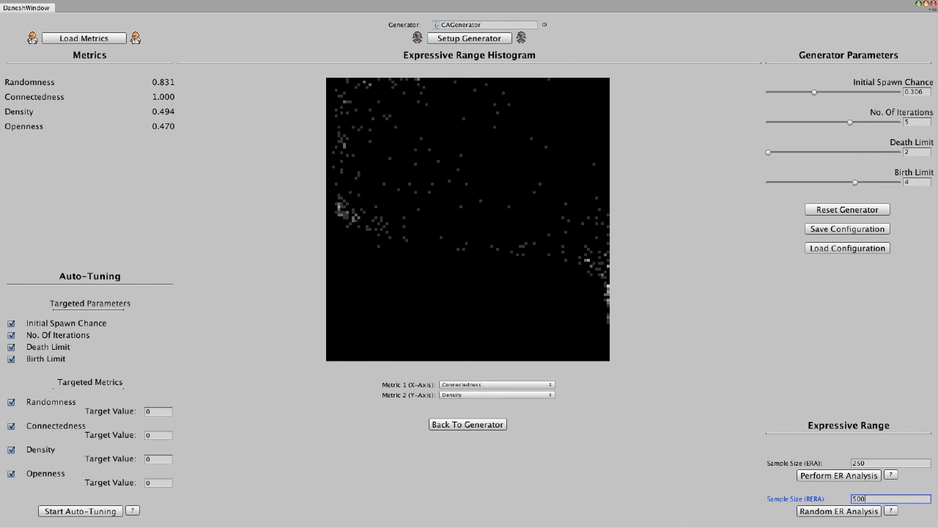
pyautogui.click(497, 384)
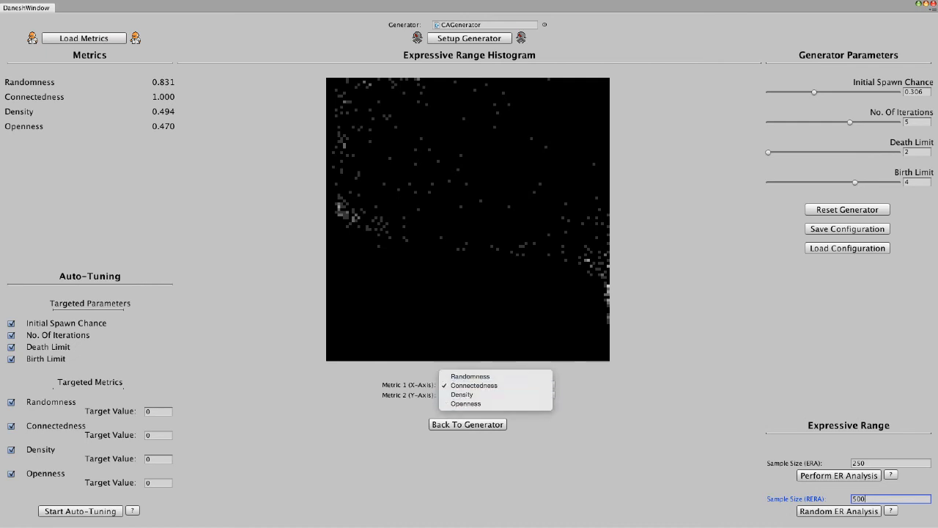
pyautogui.click(461, 403)
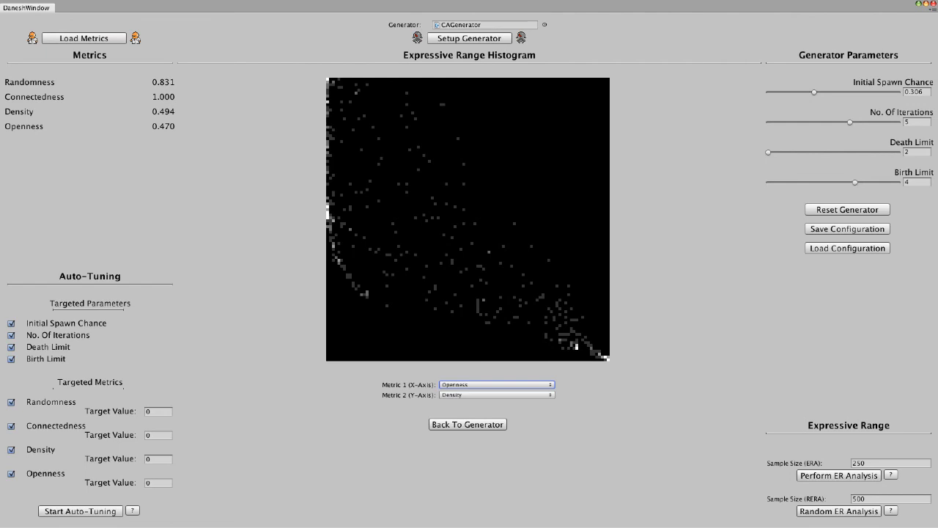
# Step: Exclude Randomness and Connectedness from the auto-tuning targets, and set the target values to 0.3 for Density and 0.7 for Openness
pyautogui.click(11, 401)
pyautogui.click(11, 425)
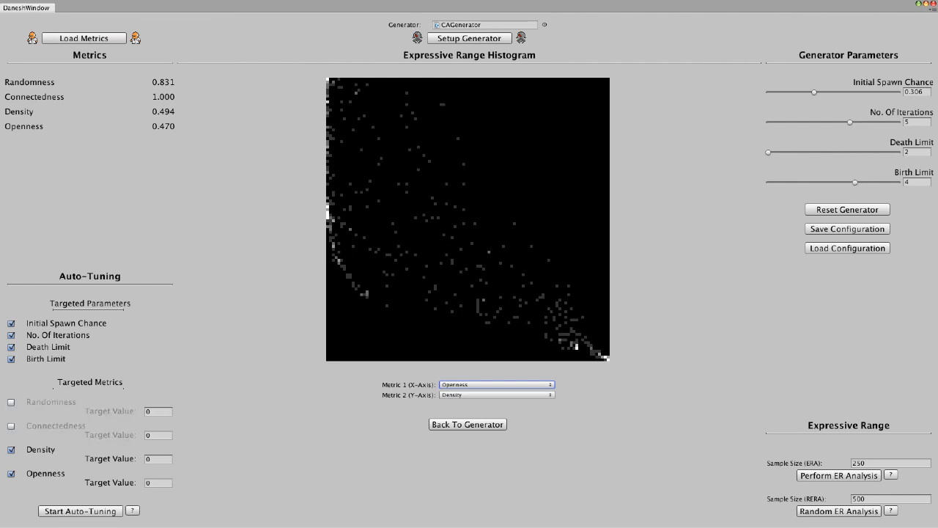
pyautogui.click(156, 459)
pyautogui.write('.4')
pyautogui.click(156, 483)
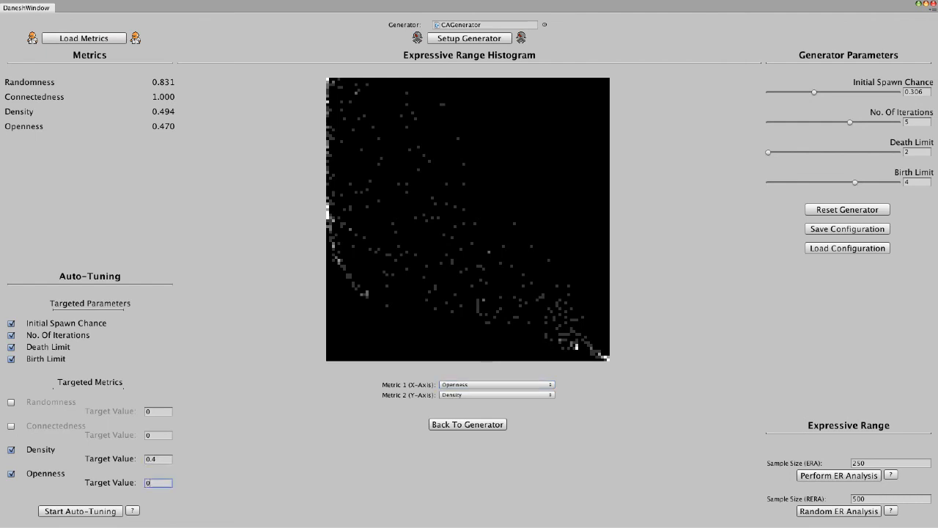
pyautogui.write('.7')
pyautogui.click(157, 459)
pyautogui.press('BackSpace')
pyautogui.write('3')
# Step: Auto-tune the generator to the targeted metrics and run a 250-sample ER analysis on the tuned parameters
pyautogui.click(81, 510)
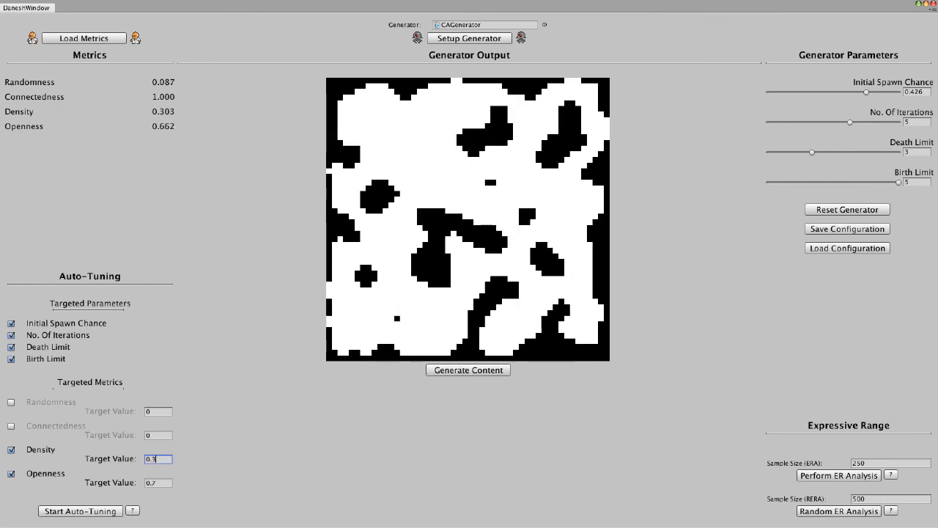
pyautogui.click(839, 475)
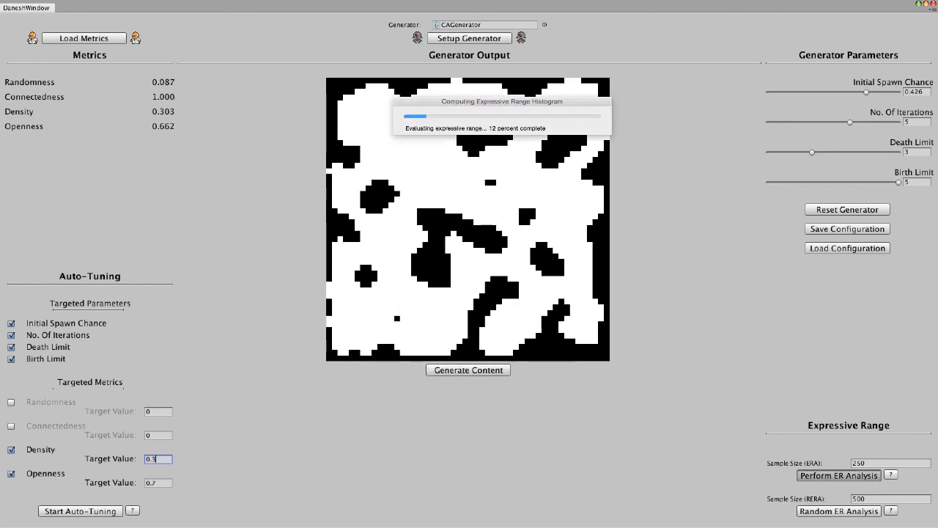